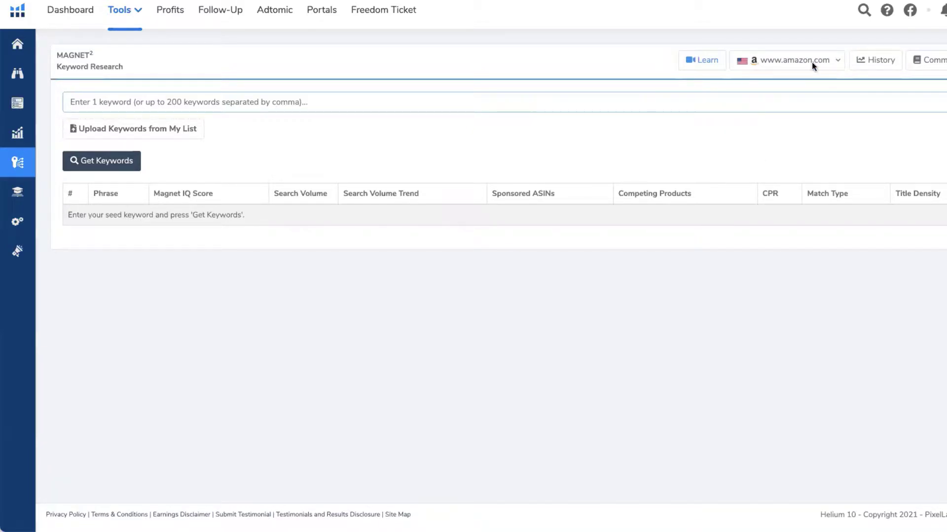
click(828, 65)
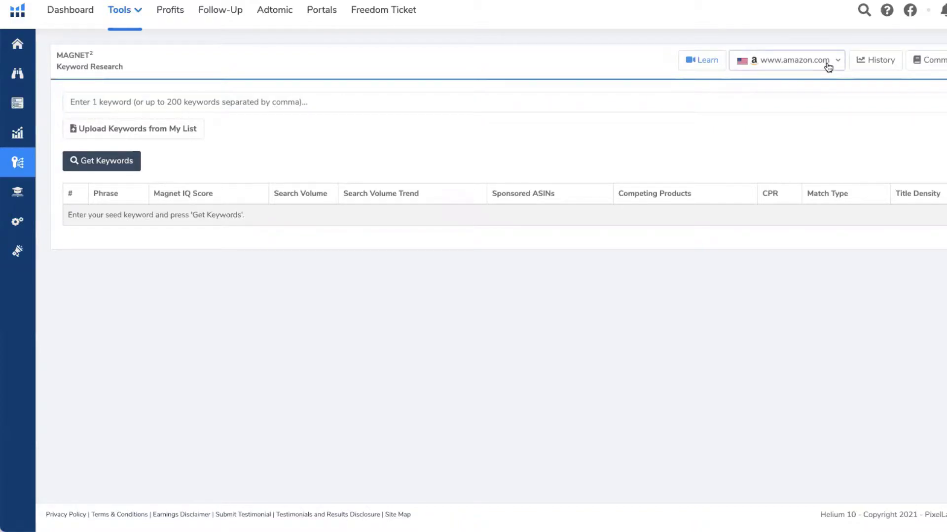
click(828, 67)
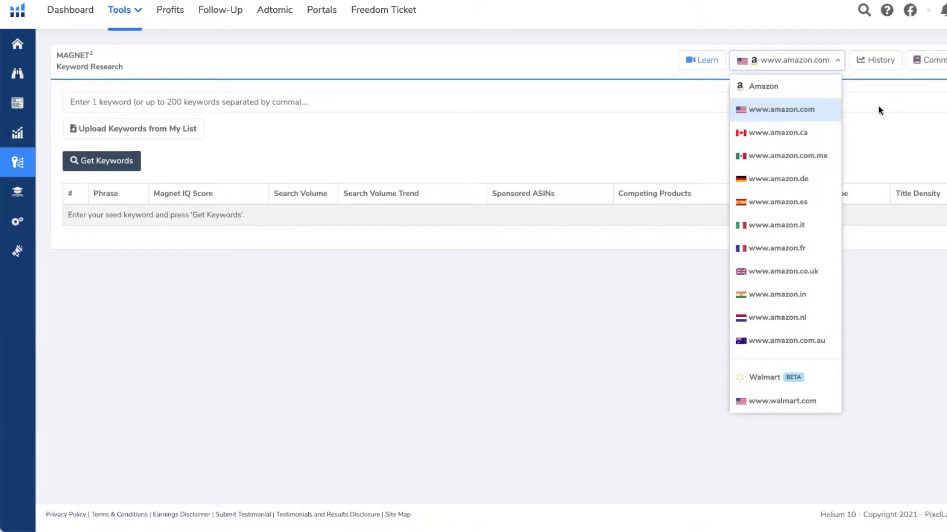
click(876, 66)
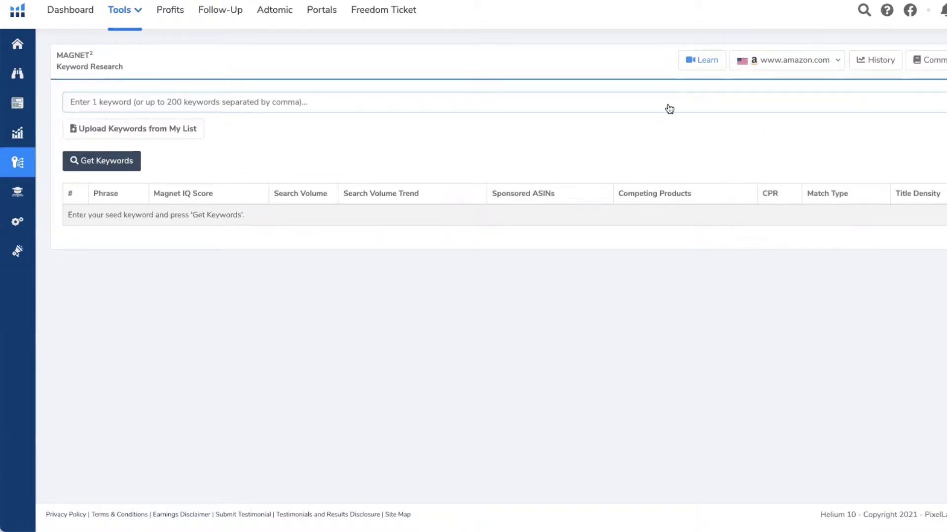
Step: Run a new keyword search for "wooden egg tray" instead of loading the earlier search from history
click(555, 106)
text(woo)
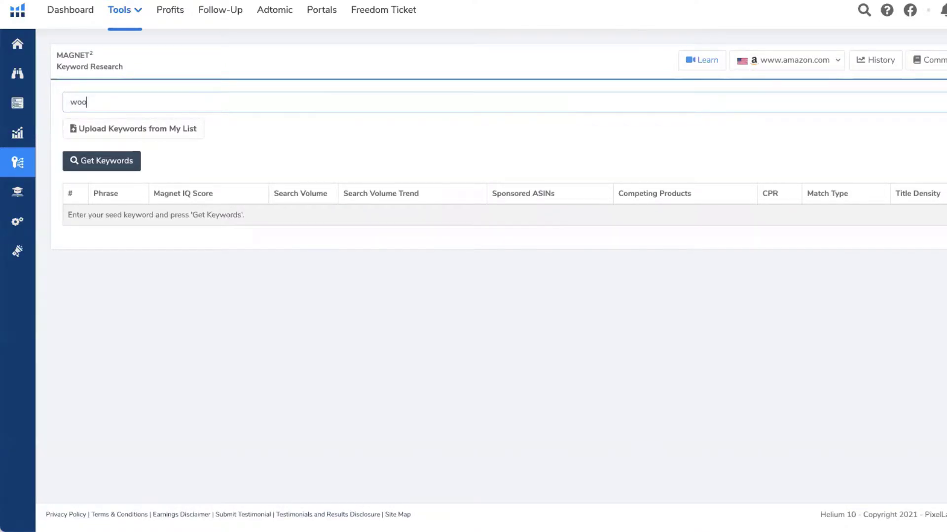
text(den egg tray)
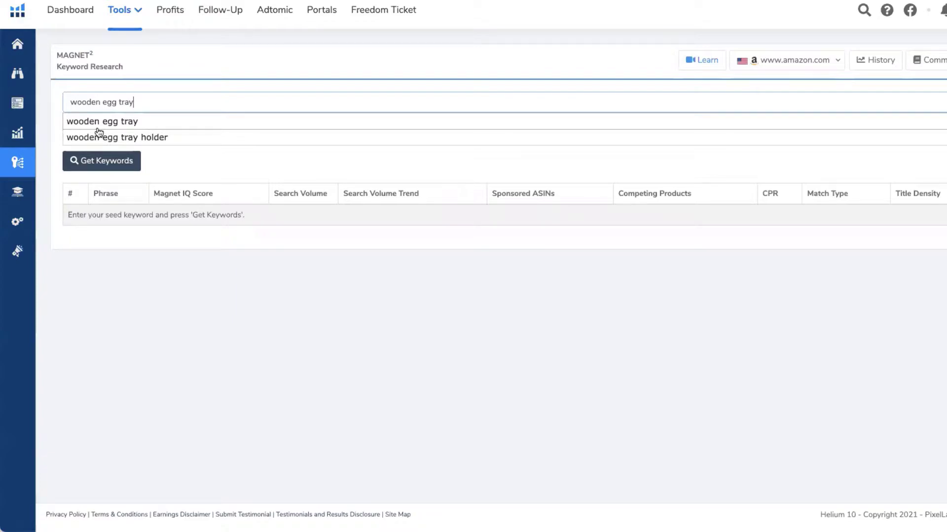
click(131, 122)
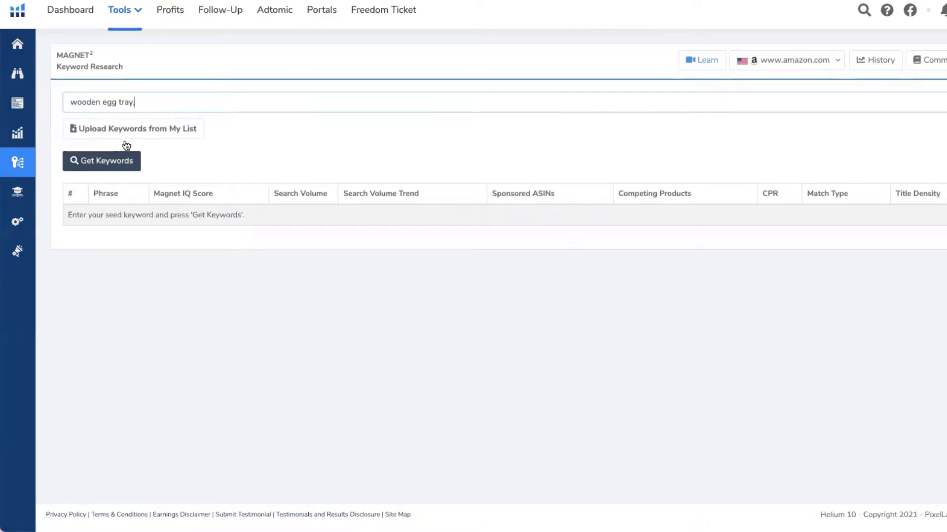
click(106, 164)
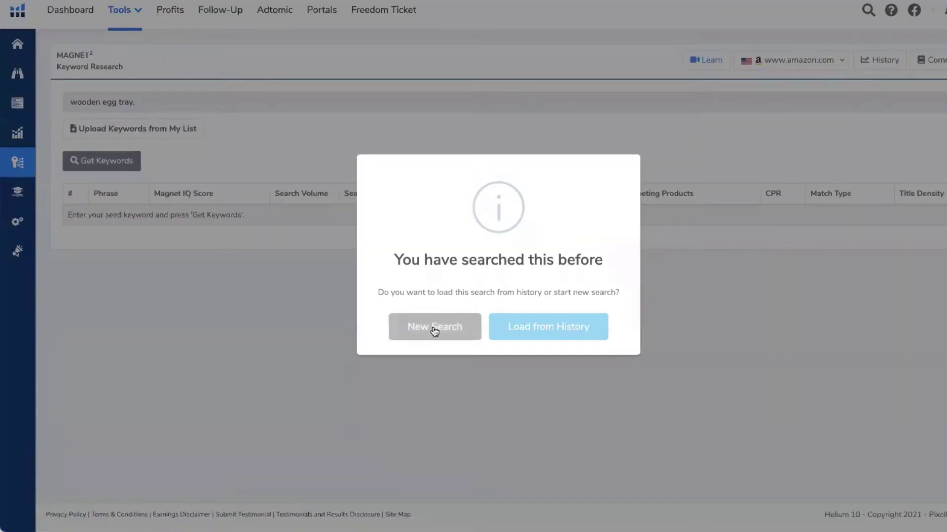
click(434, 328)
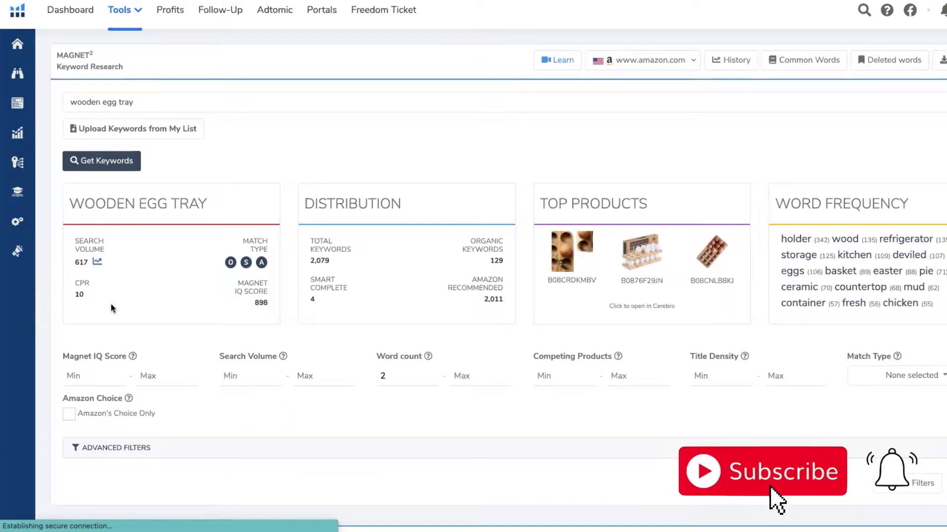
Step: View the search volume history of "wooden egg tray" over all time, and close the chart
scroll(89, 276, down, 1)
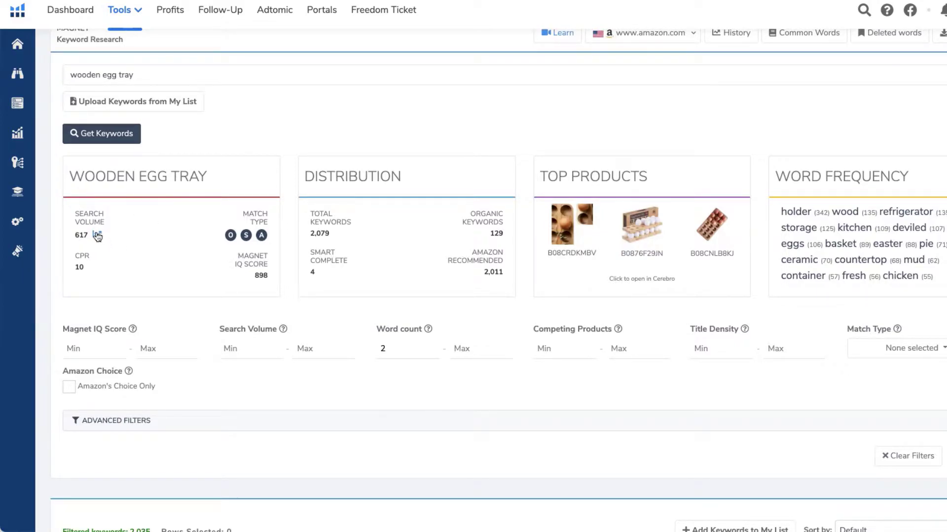
click(97, 236)
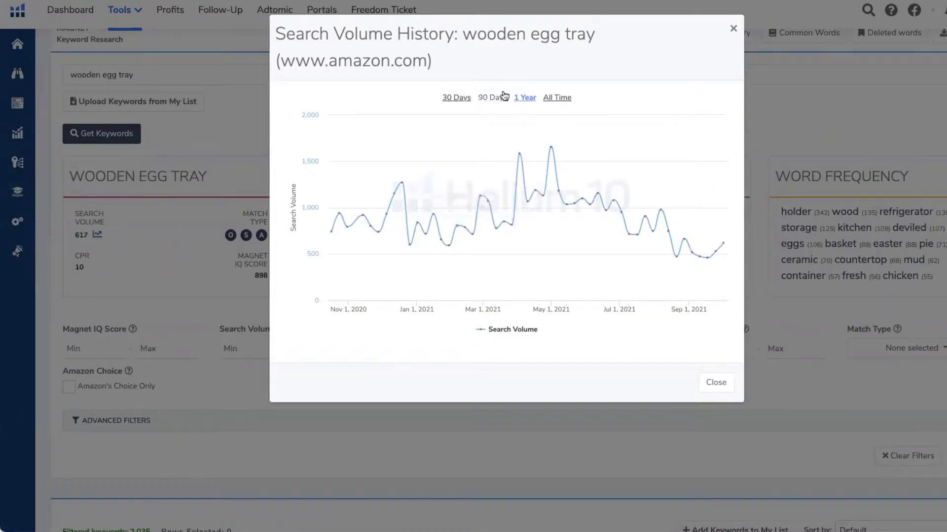
mouse_move(520, 154)
click(557, 100)
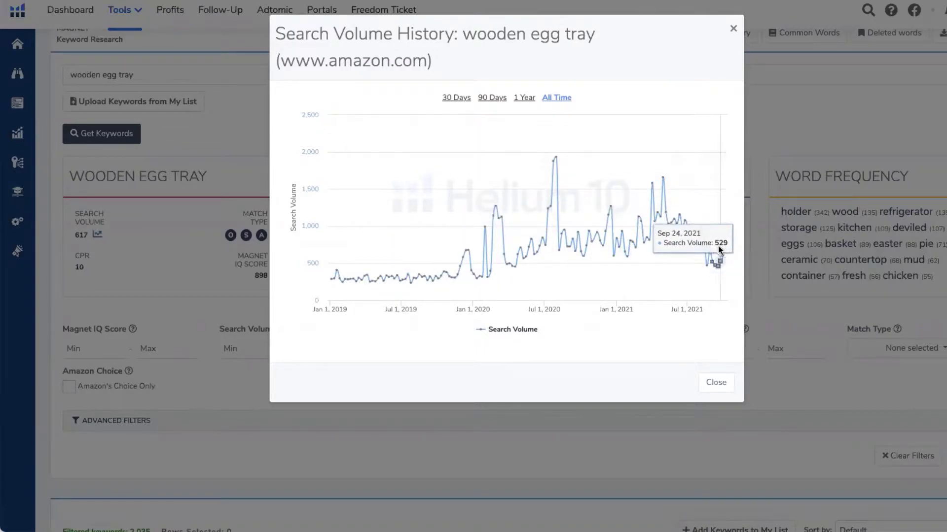
click(733, 29)
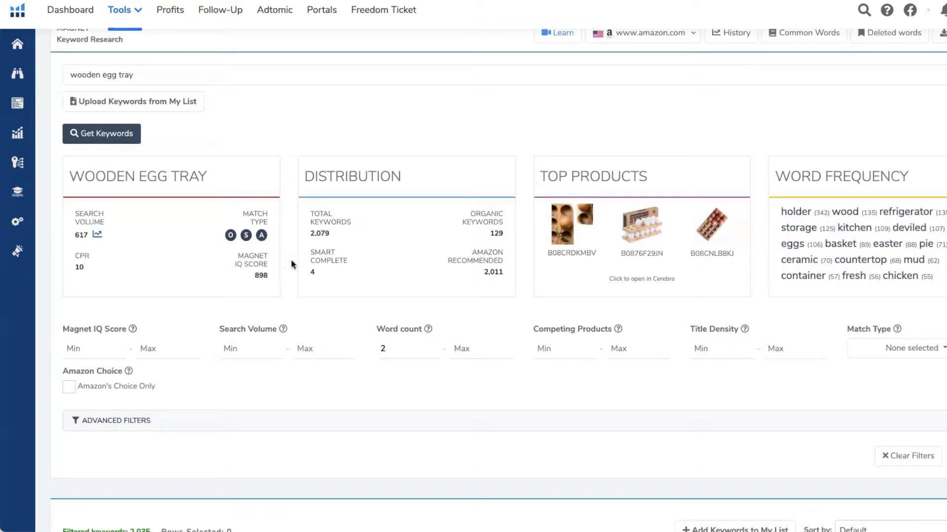
Step: Examine the keyword distribution summary, including the explanations of organic, Amazon recommended and Smart Complete keywords
scroll(238, 268, down, 2)
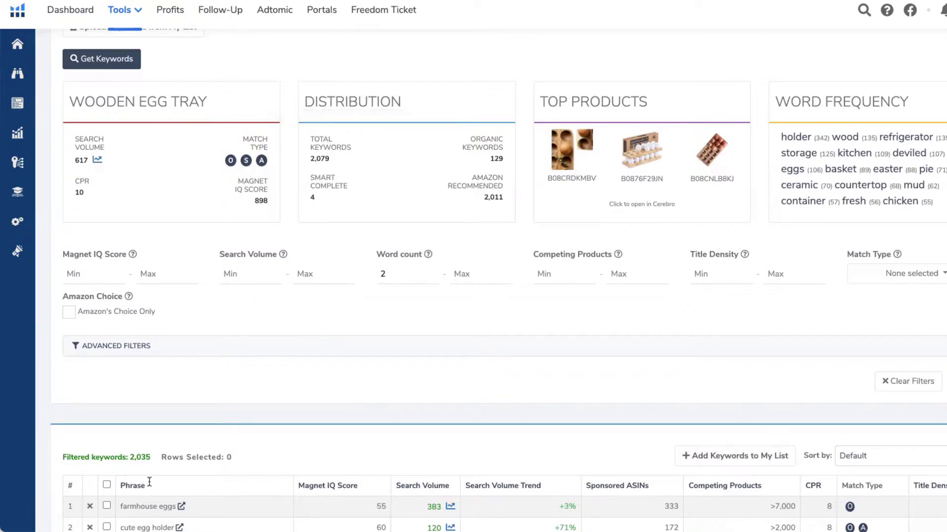
scroll(170, 62, up, 1)
scroll(170, 62, down, 1)
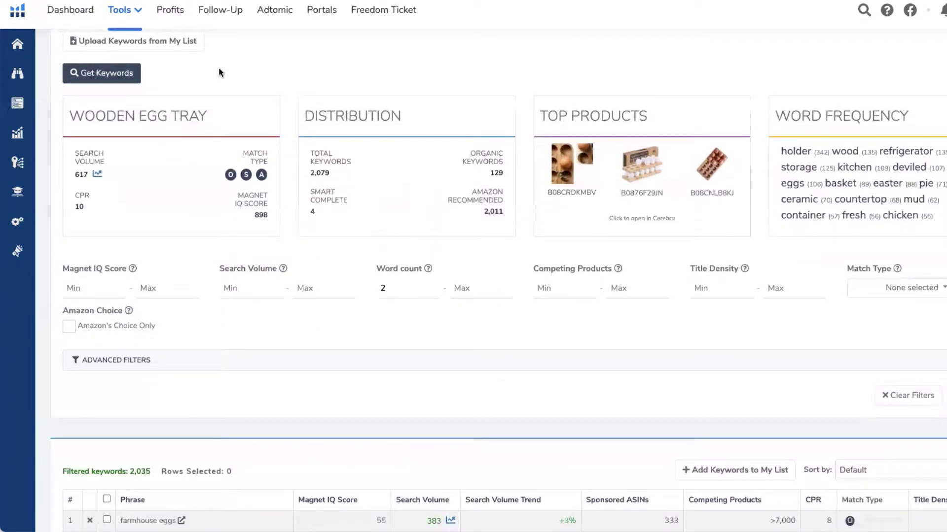
mouse_move(474, 151)
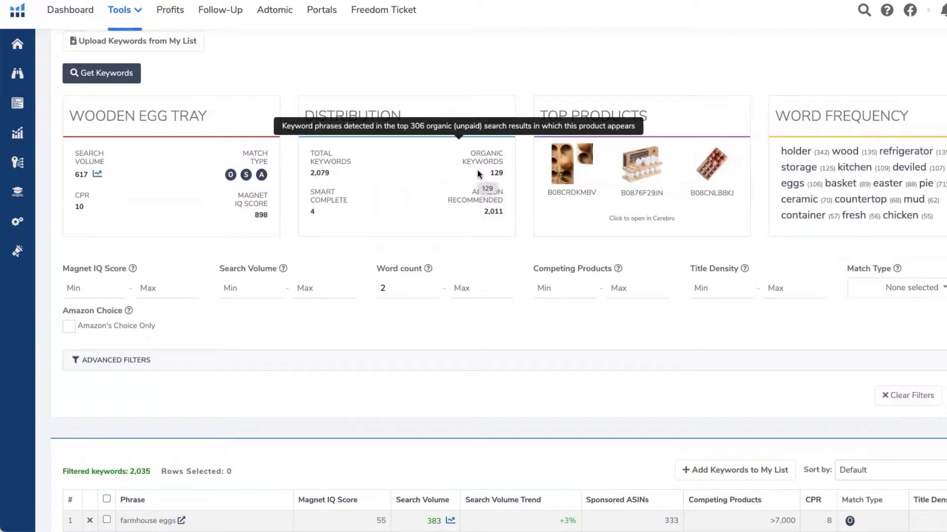
scroll(126, 286, up, 2)
scroll(126, 286, down, 1)
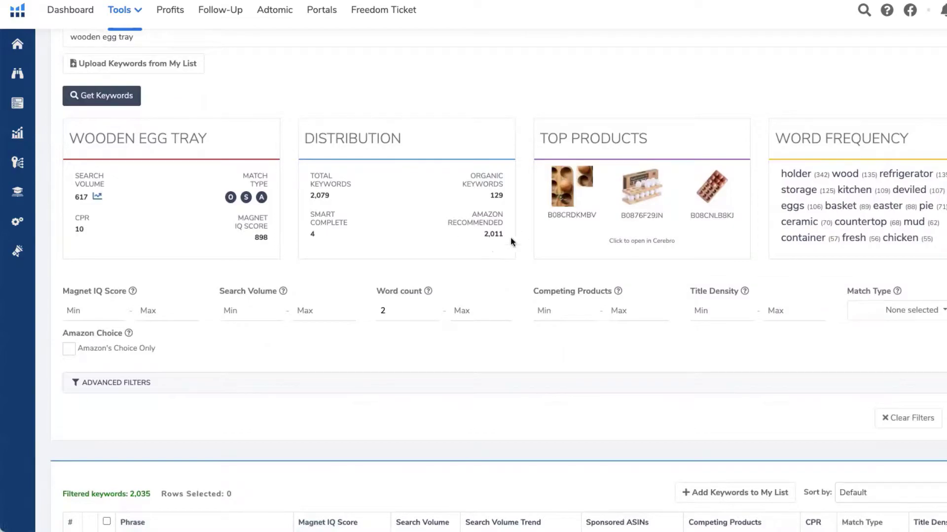
mouse_move(504, 243)
scroll(484, 240, down, 1)
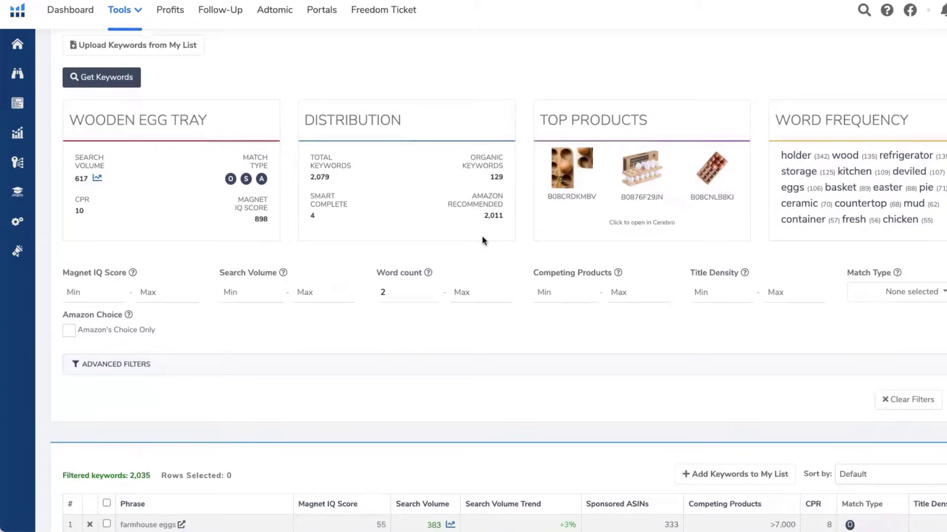
mouse_move(493, 199)
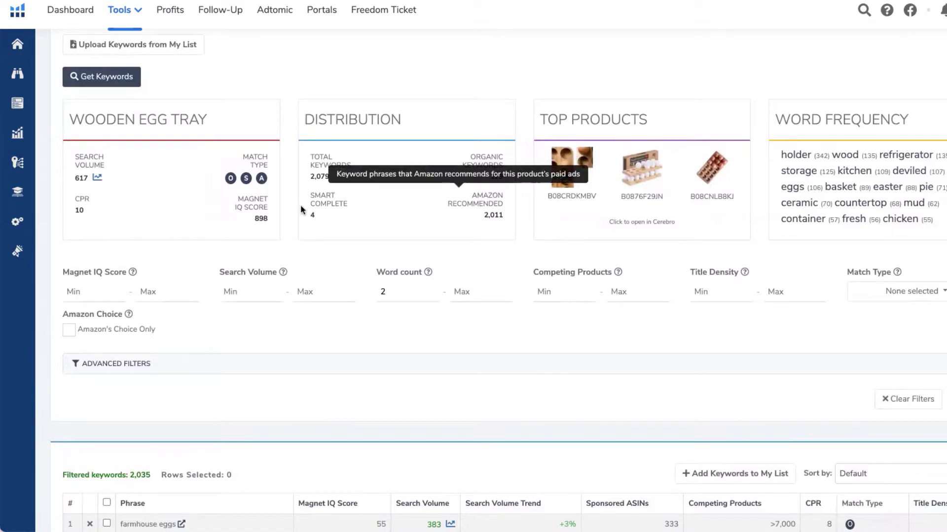
mouse_move(320, 212)
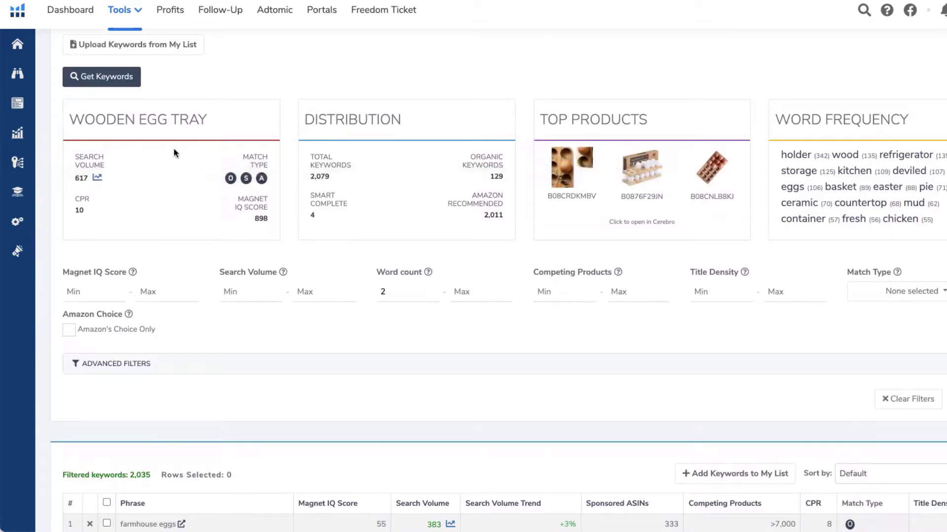
scroll(173, 149, up, 1)
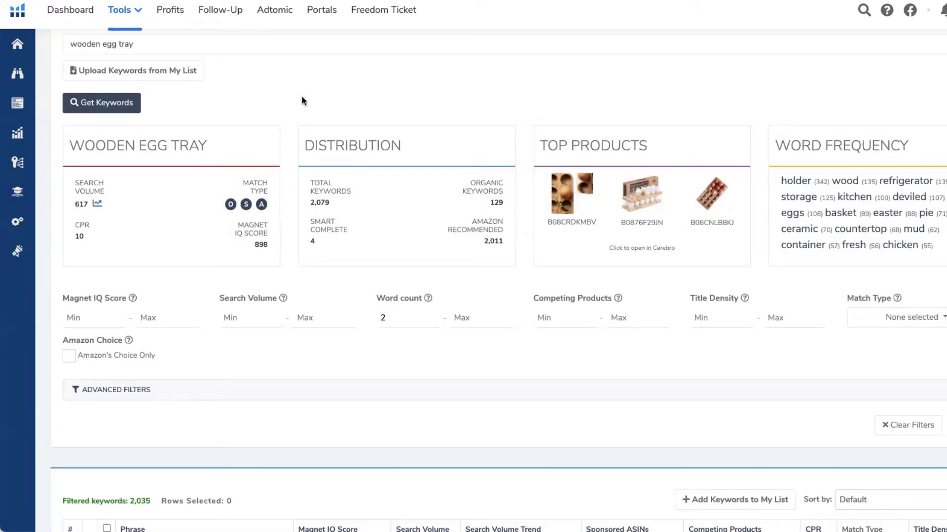
Step: Expand the advanced filters and filter the keyword results to the Smart Complete match type
scroll(302, 101, down, 3)
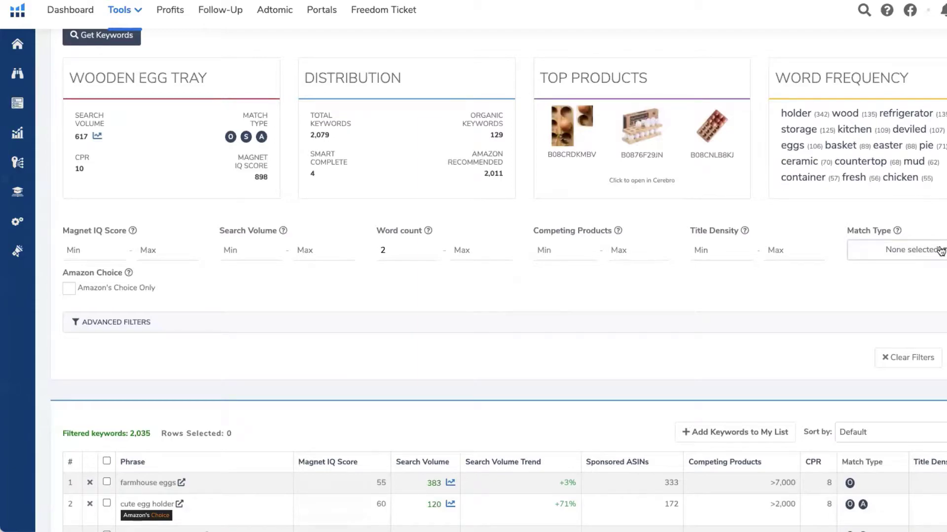
click(940, 252)
scroll(892, 294, down, 1)
click(754, 275)
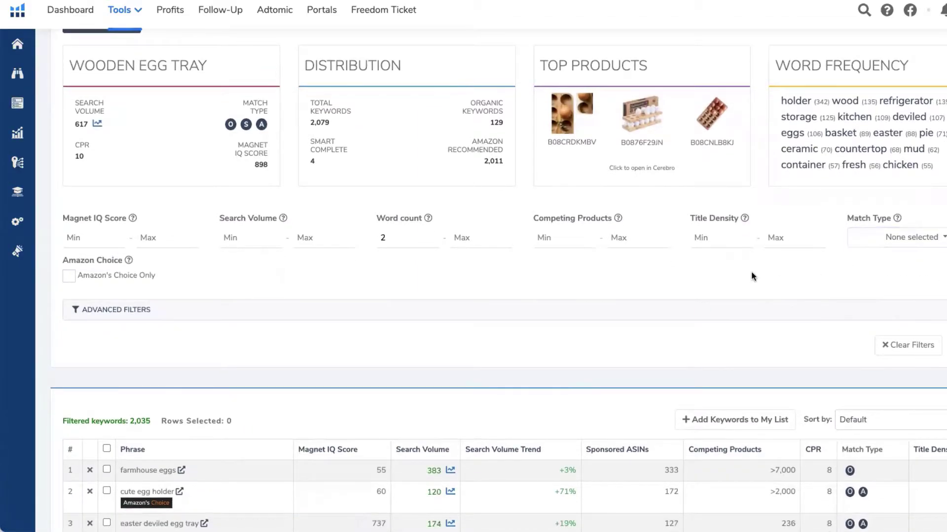
click(184, 314)
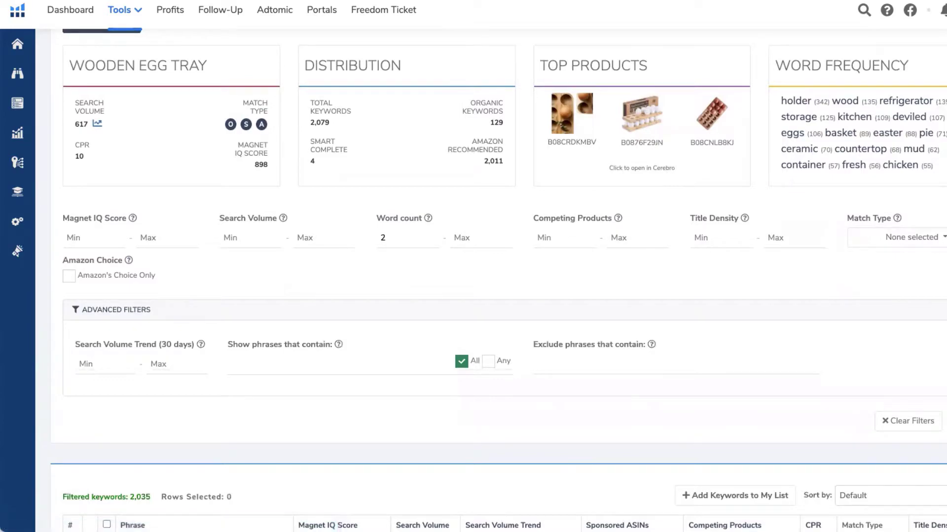
click(923, 237)
click(902, 280)
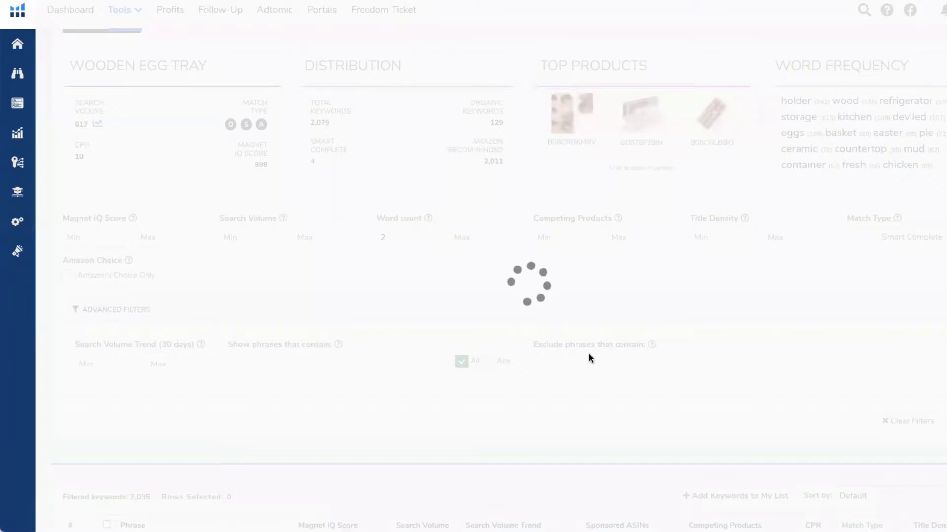
Step: Examine the phrases in the Smart Complete results and compare them with the seed keyword and distribution summary
scroll(589, 354, down, 1)
scroll(591, 359, down, 2)
scroll(344, 222, up, 2)
scroll(344, 219, up, 2)
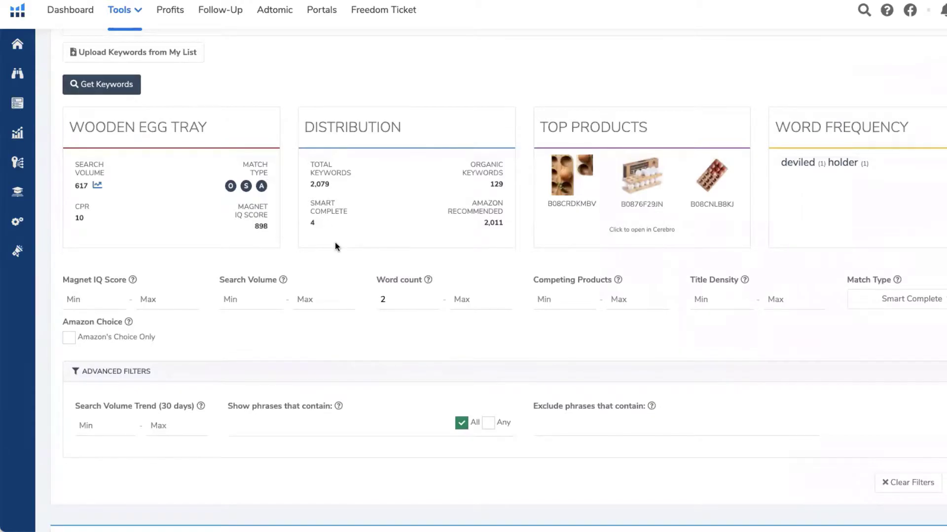
scroll(335, 242, down, 5)
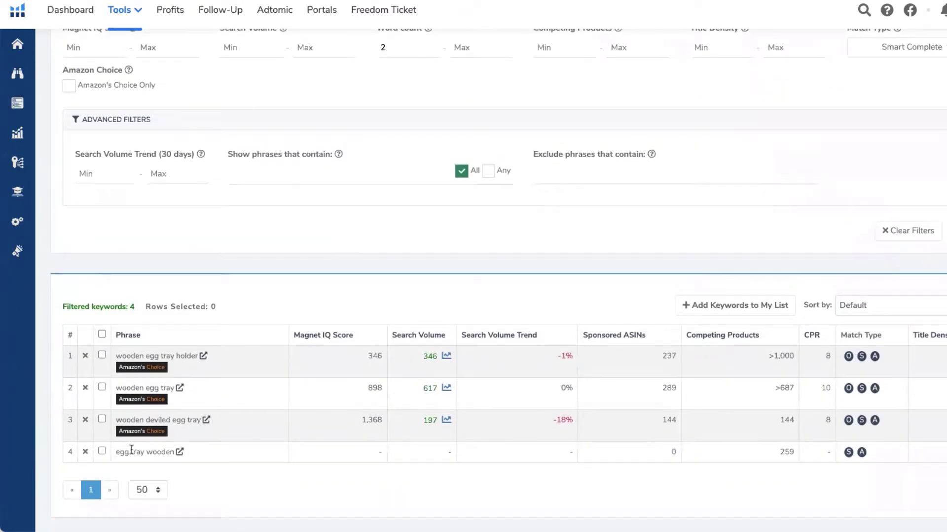
scroll(94, 109, up, 7)
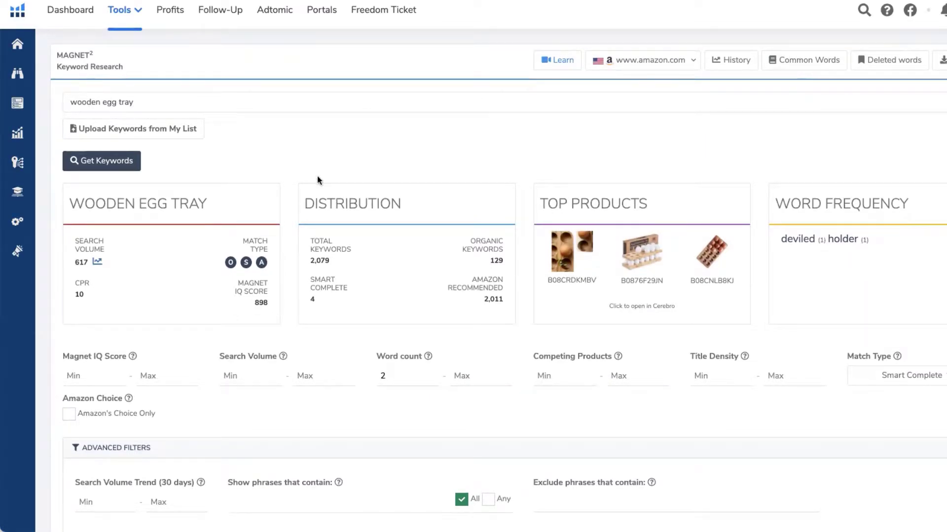
scroll(317, 182, down, 7)
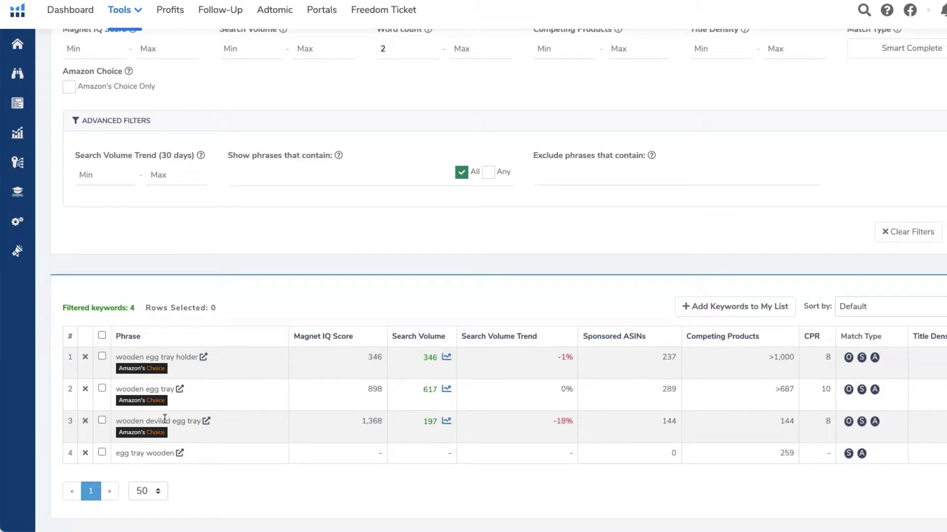
scroll(422, 362, up, 6)
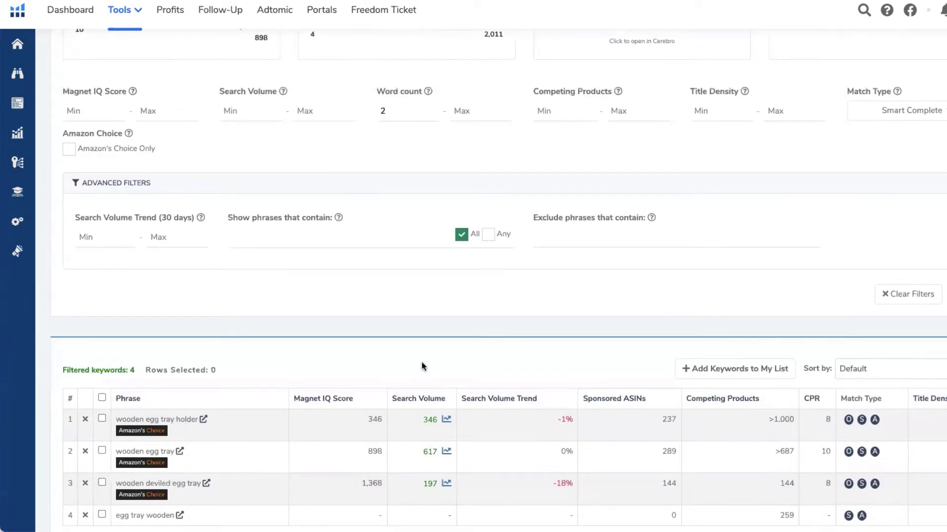
scroll(630, 334, down, 7)
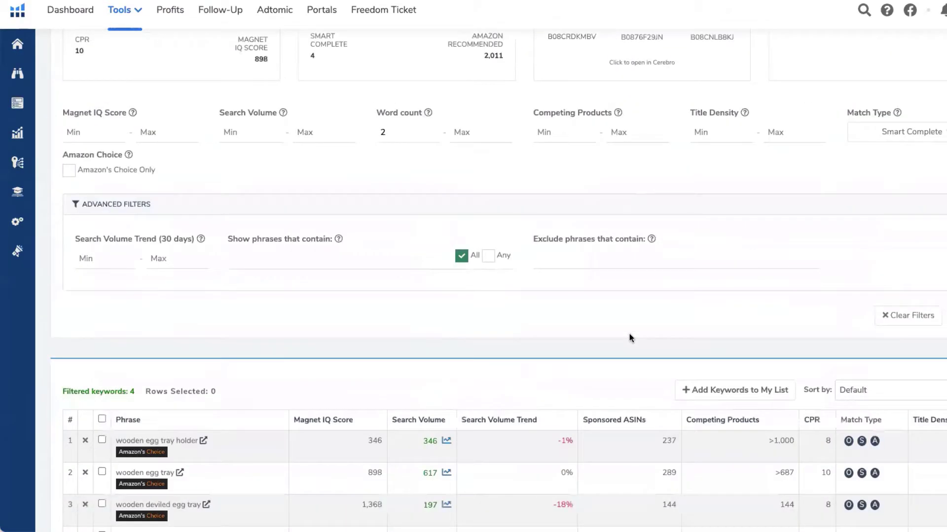
scroll(838, 103, up, 7)
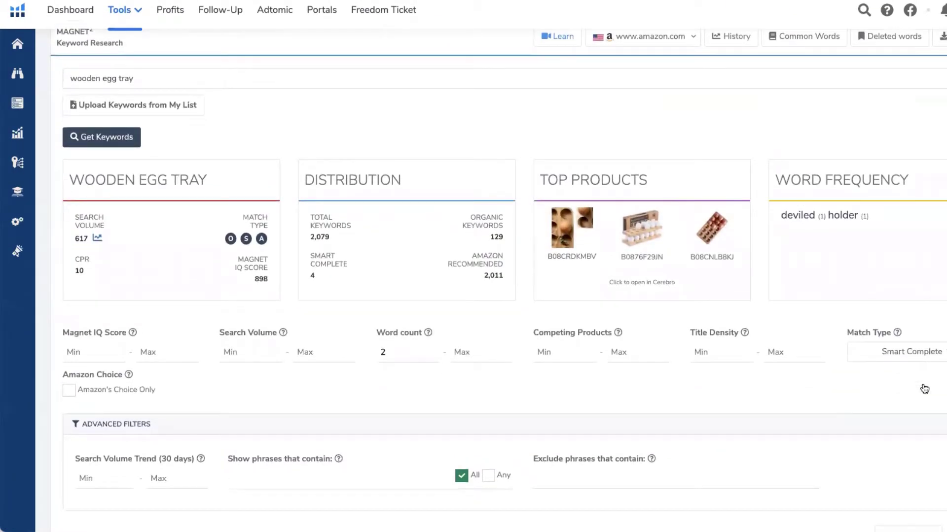
Step: Remove the Smart Complete match type filter and reload the keyword results without a match type restriction
scroll(920, 374, down, 1)
click(902, 346)
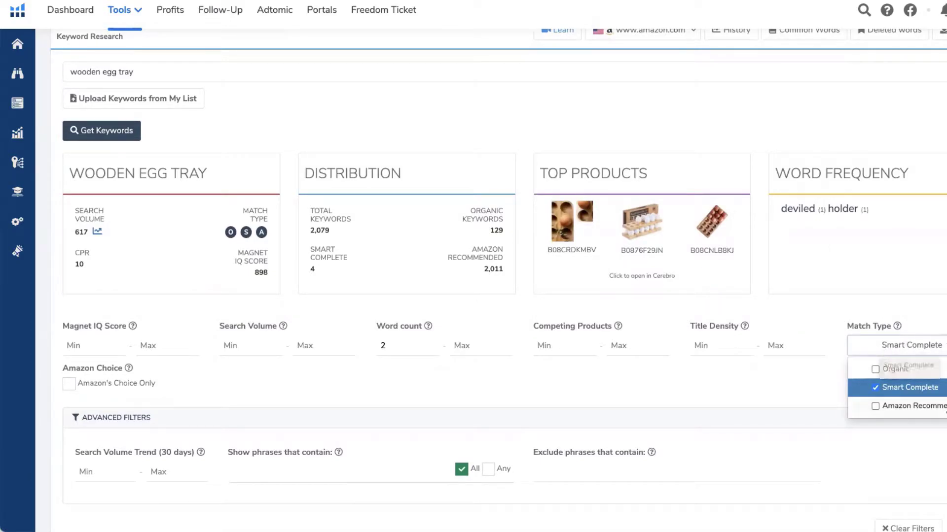
click(919, 388)
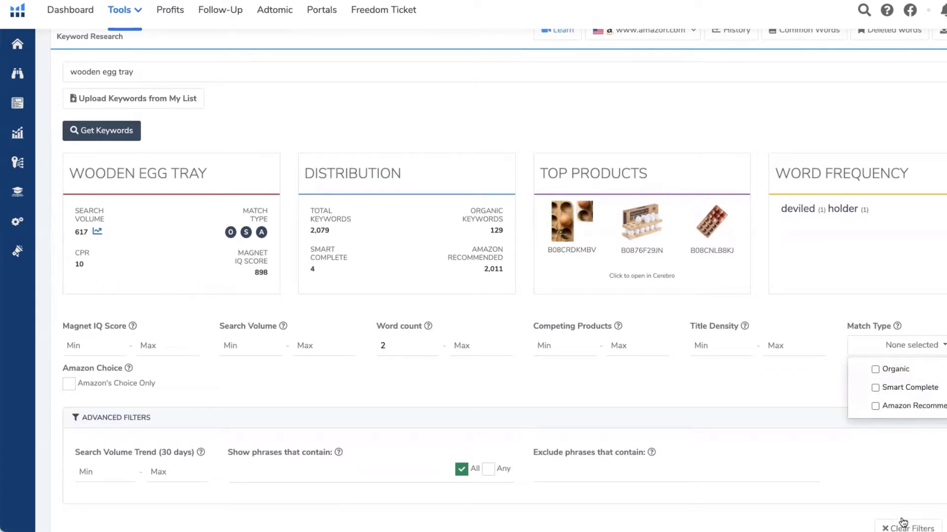
click(763, 406)
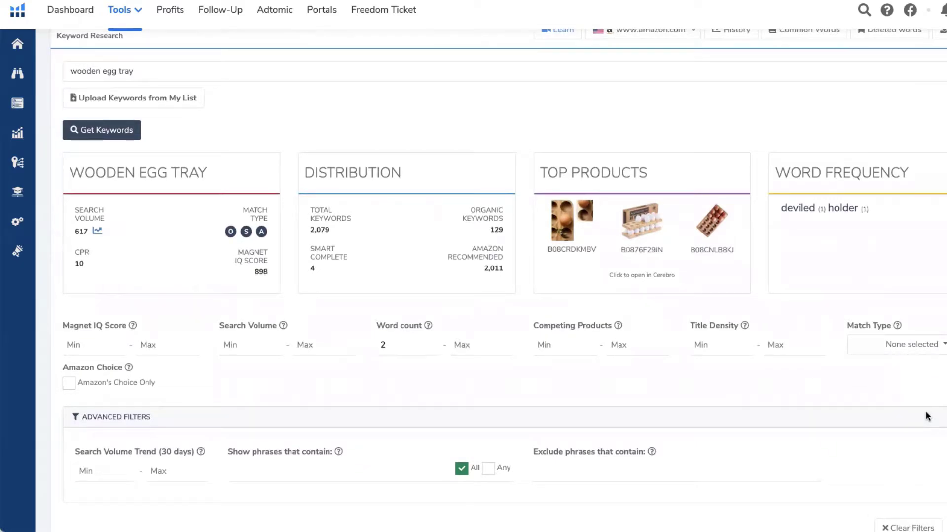
scroll(926, 415, down, 2)
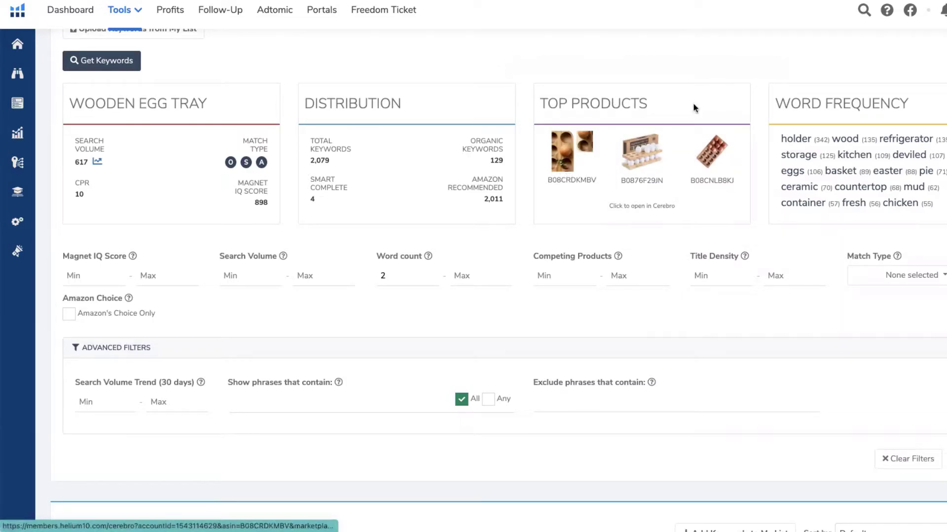
Step: Examine the top products and word frequency summaries and compare the frequent words with the phrases in the keyword results
scroll(651, 226, up, 2)
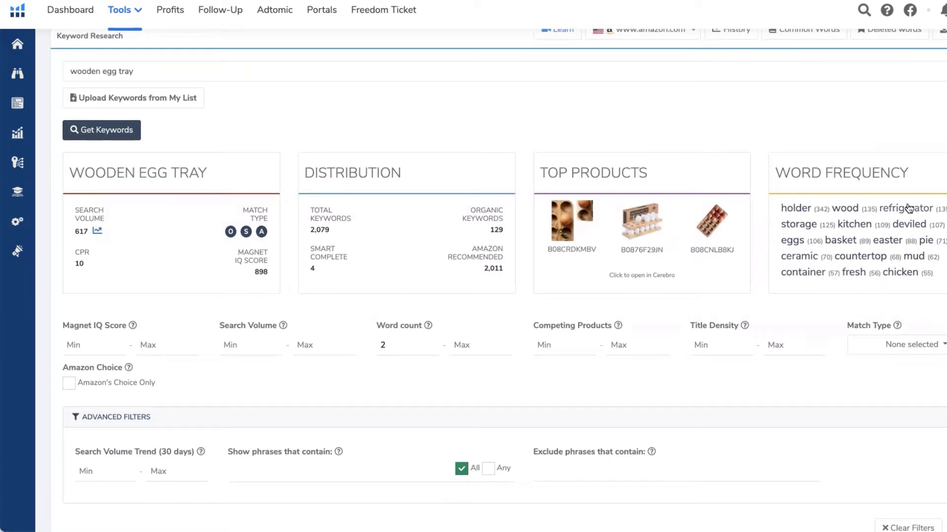
scroll(789, 195, down, 2)
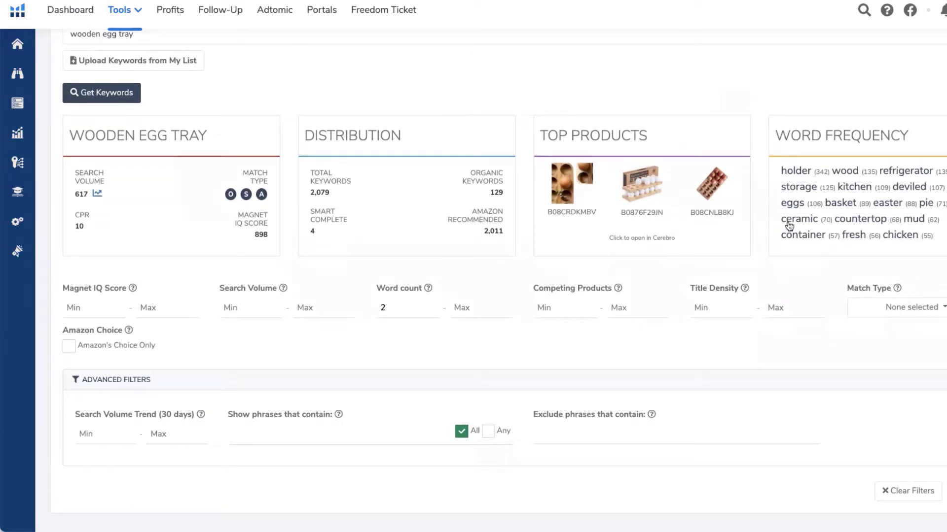
scroll(776, 132, down, 5)
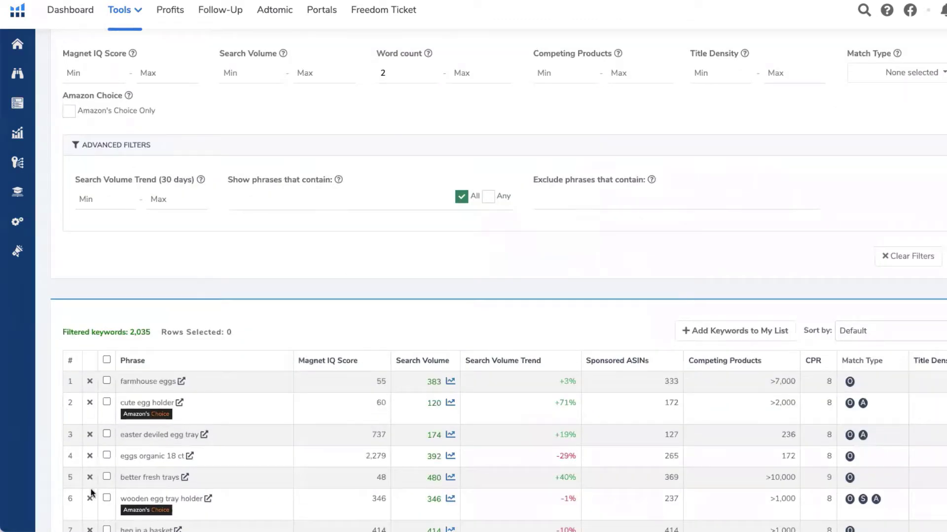
scroll(674, 266, up, 6)
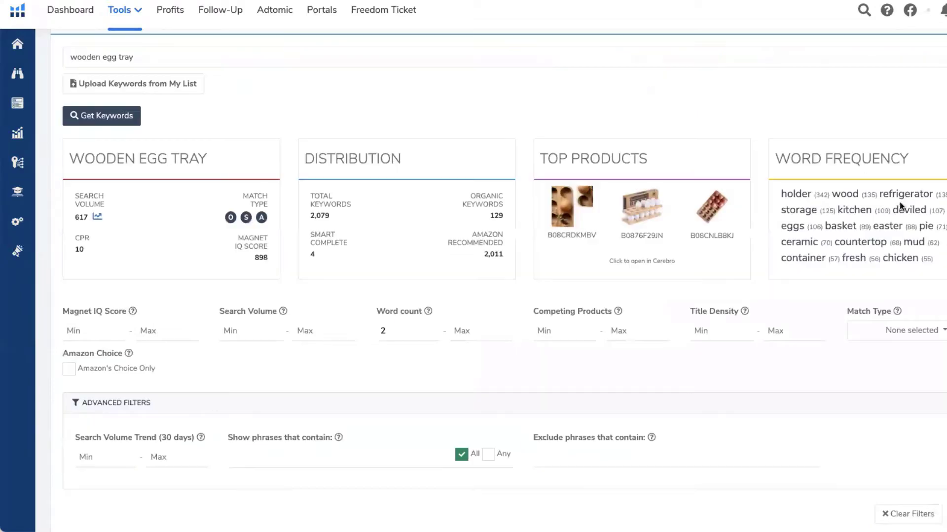
scroll(939, 264, down, 3)
scroll(929, 246, up, 3)
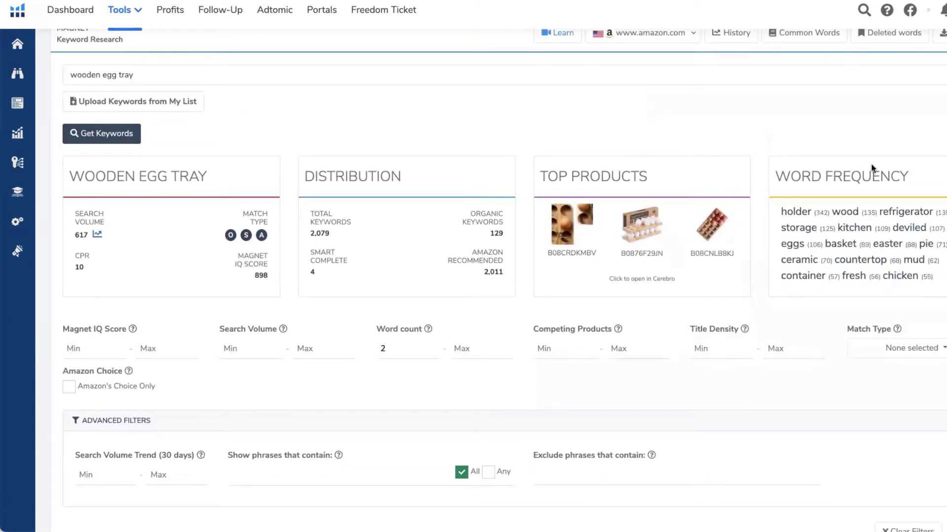
scroll(870, 162, down, 1)
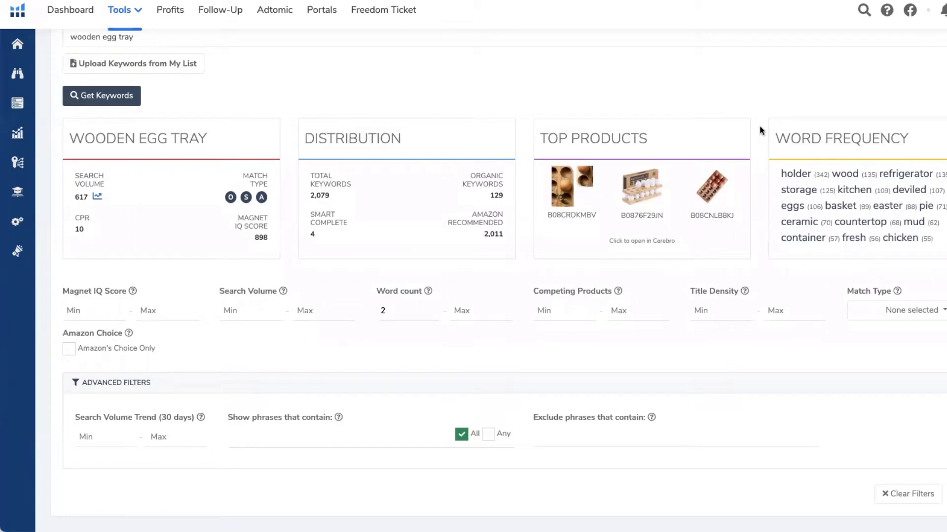
scroll(759, 128, up, 1)
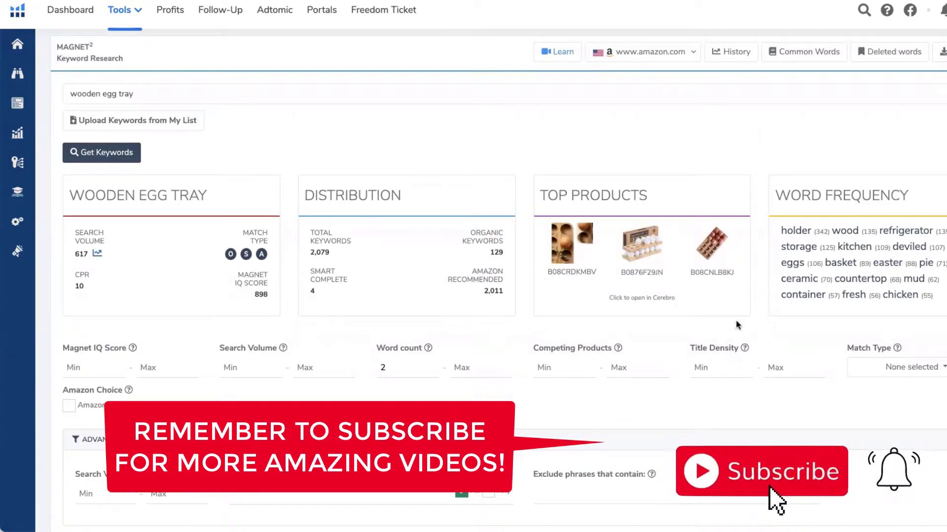
scroll(737, 324, down, 1)
scroll(737, 325, down, 1)
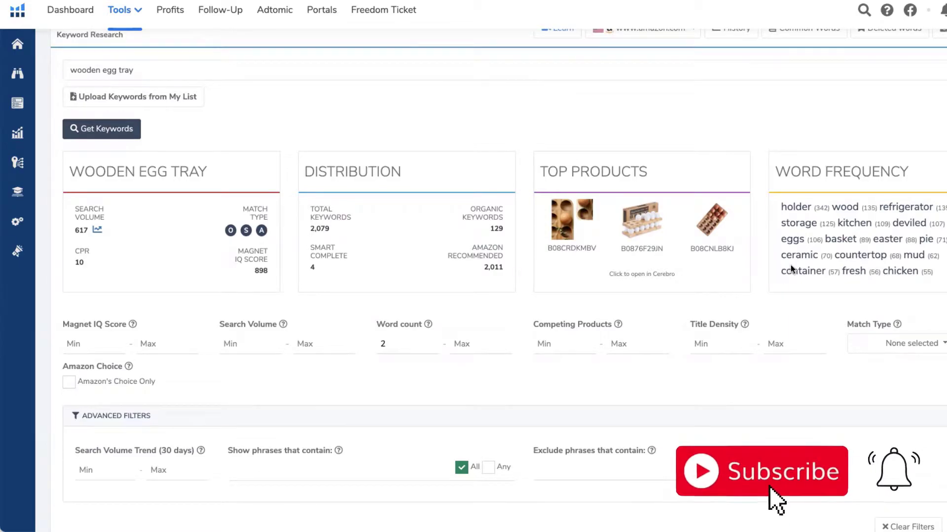
scroll(791, 267, down, 2)
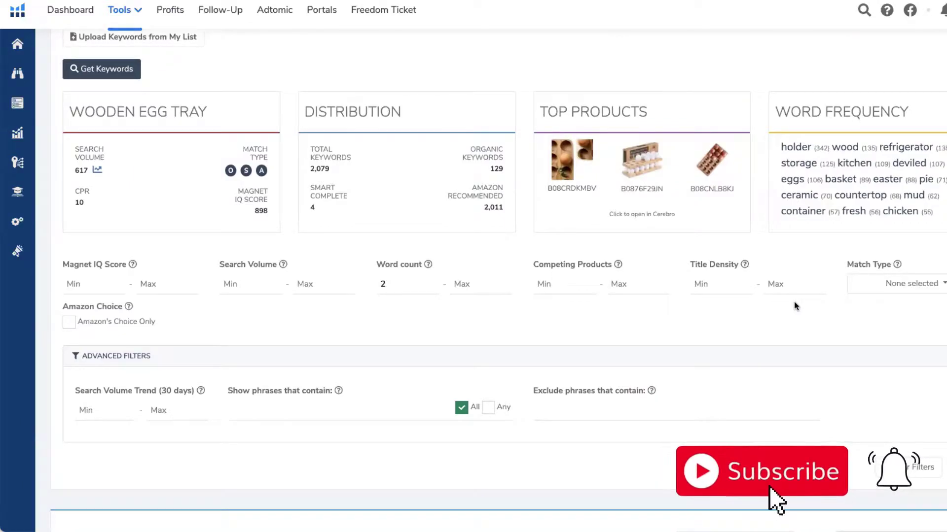
scroll(795, 304, down, 1)
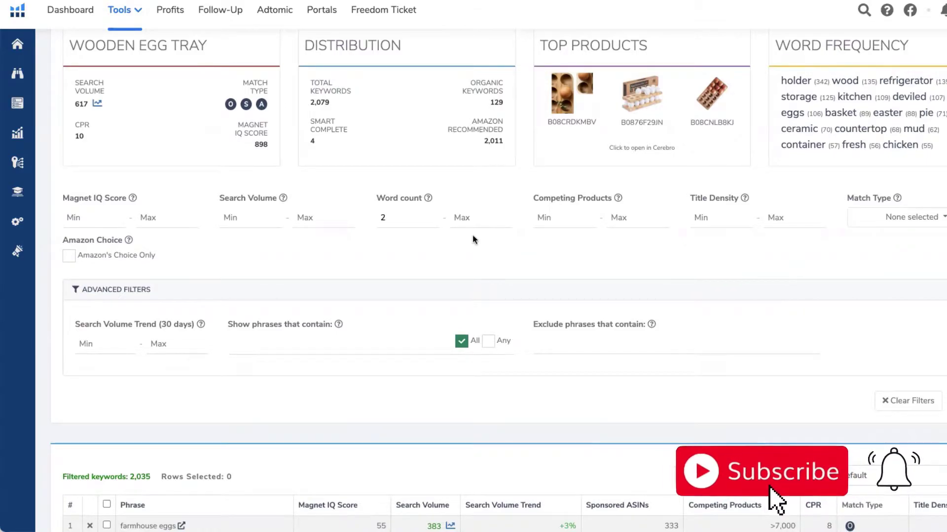
Step: Examine the search volume, competing products and title density filters and the competing products figures in the keyword results
scroll(472, 235, up, 2)
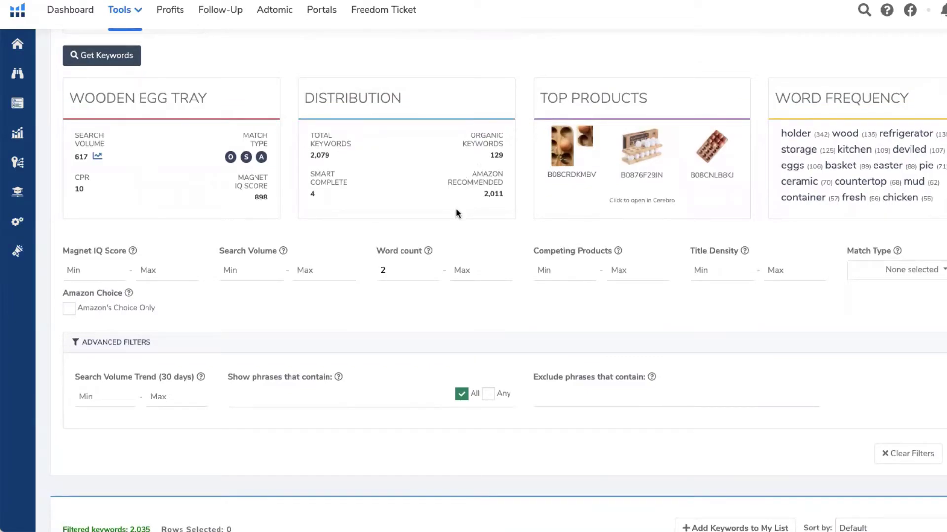
scroll(431, 246, down, 5)
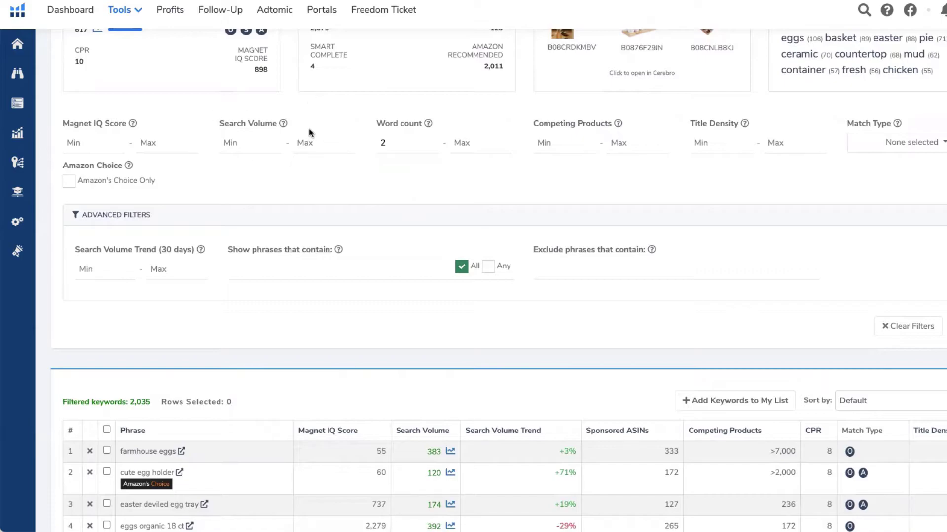
click(245, 144)
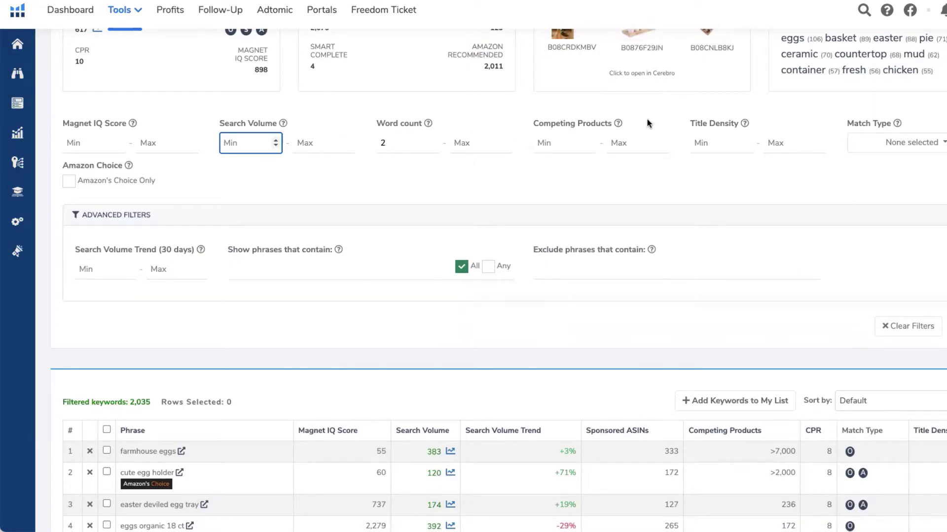
mouse_move(618, 123)
scroll(781, 469, down, 2)
scroll(782, 469, down, 1)
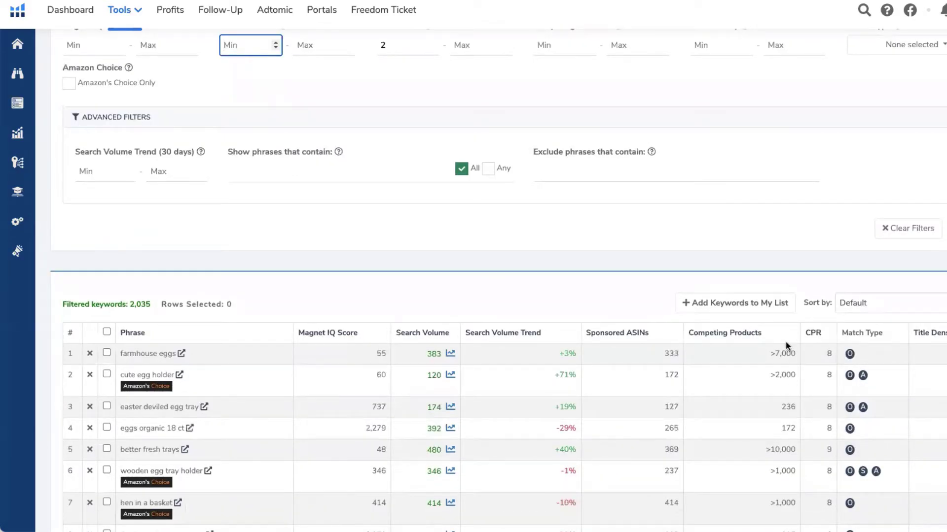
drag(764, 450, 799, 451)
click(775, 446)
scroll(754, 417, up, 4)
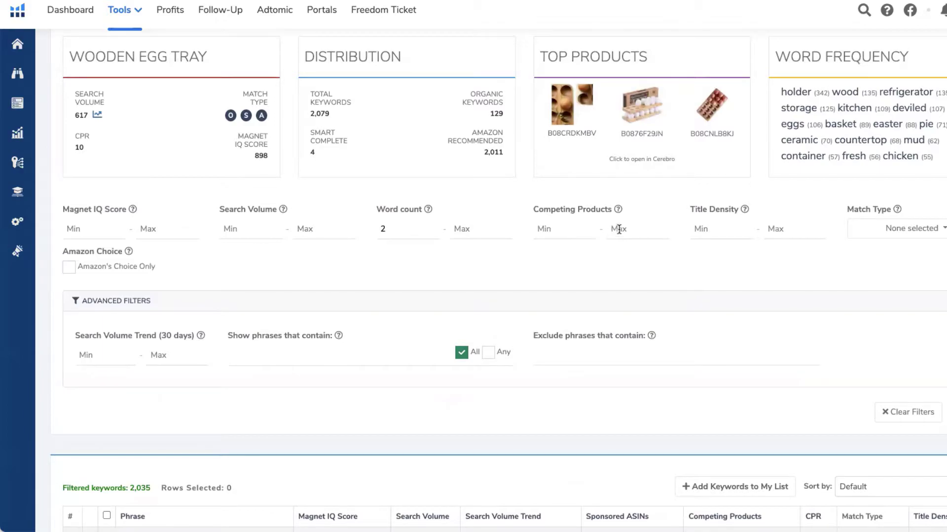
click(623, 227)
click(765, 250)
mouse_move(744, 210)
scroll(252, 202, up, 1)
scroll(252, 198, up, 1)
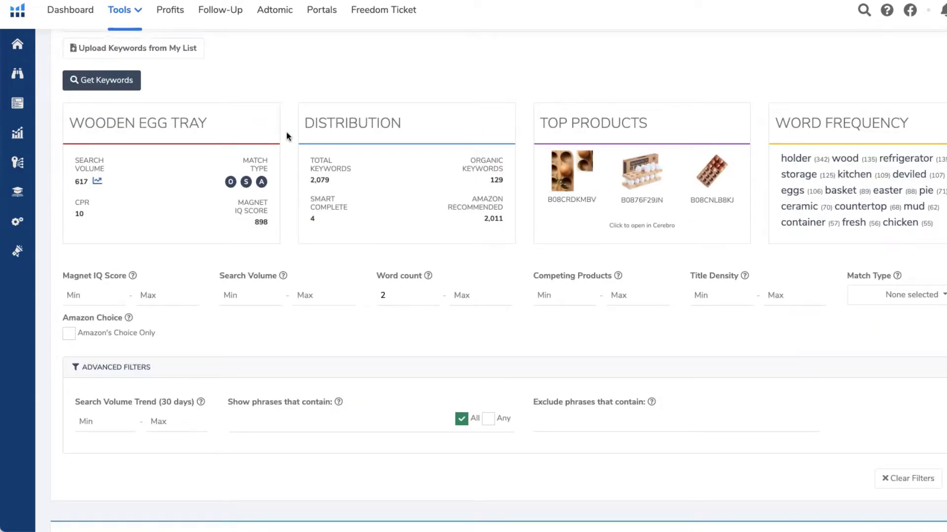
Step: Inspect the available match type filter options and compare them with the match type markers in the keyword table
scroll(758, 284, down, 2)
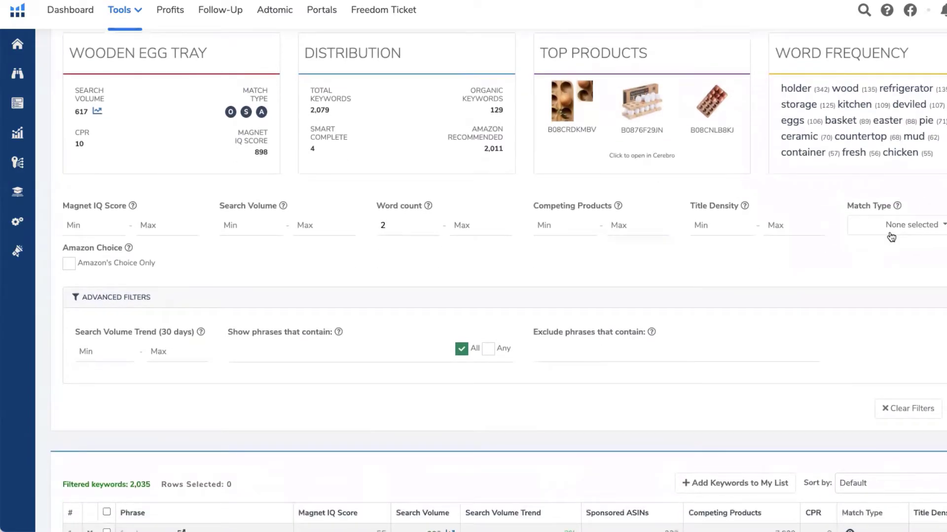
scroll(767, 244, down, 2)
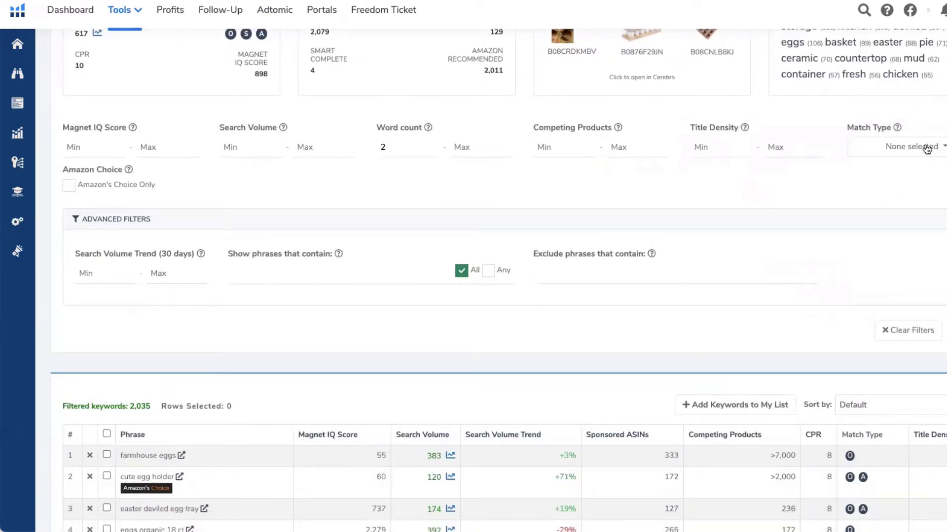
click(911, 149)
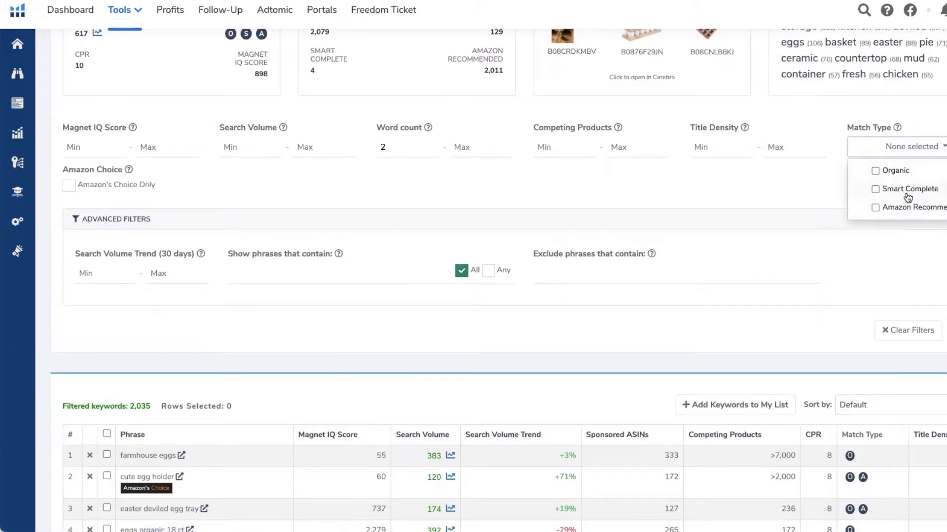
click(857, 208)
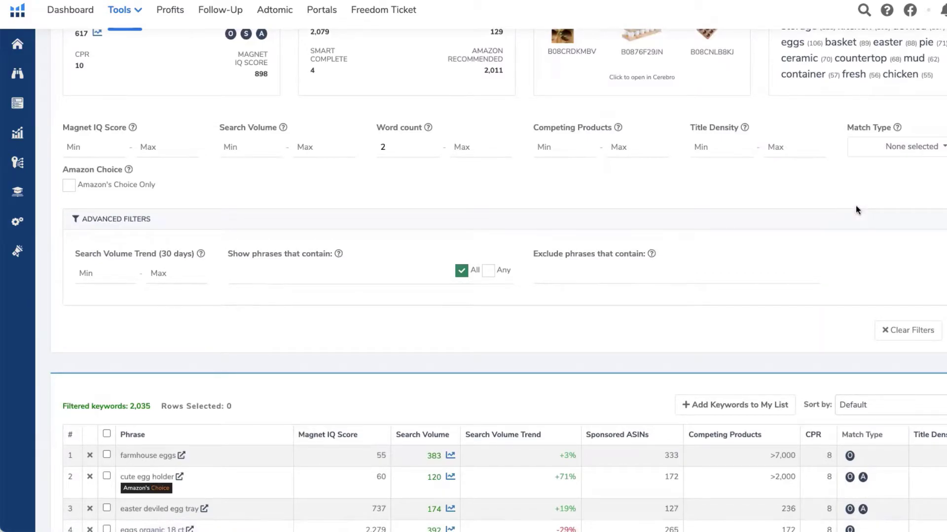
scroll(856, 207, up, 1)
scroll(422, 184, down, 5)
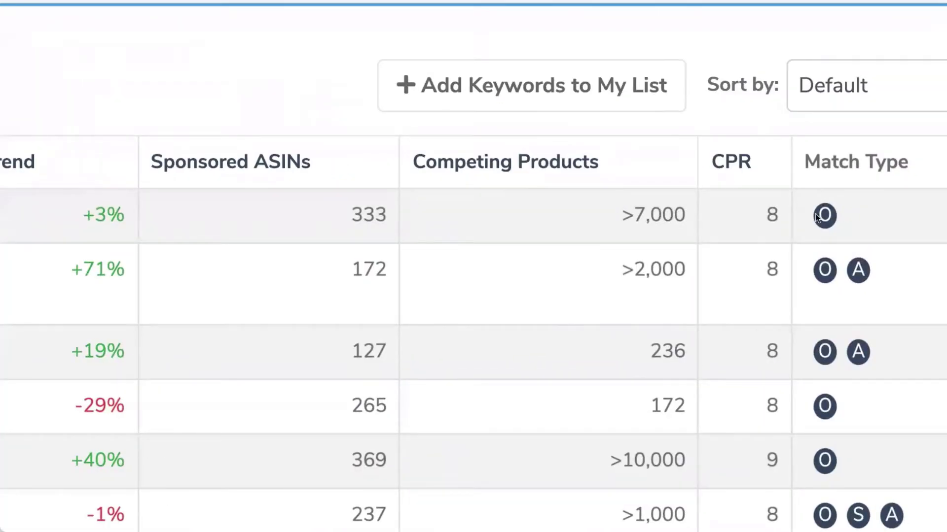
scroll(859, 210, down, 2)
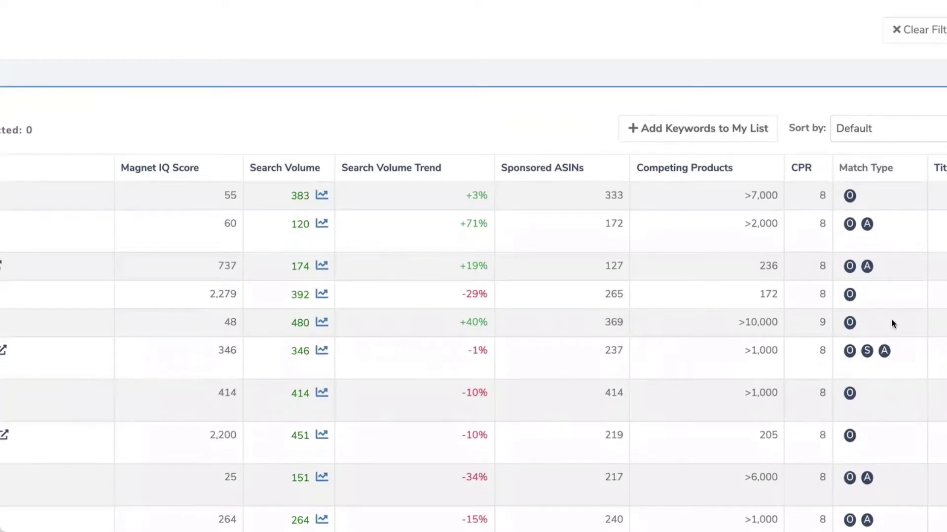
scroll(891, 324, up, 5)
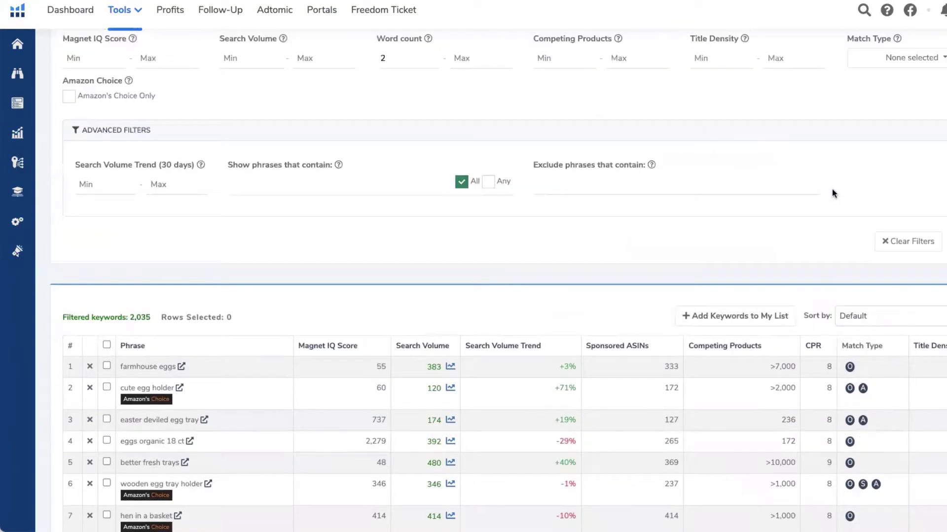
Step: Examine the phrases in the filtered keyword table together with their search volume and trend
scroll(833, 192, up, 2)
scroll(285, 220, up, 1)
scroll(285, 218, down, 6)
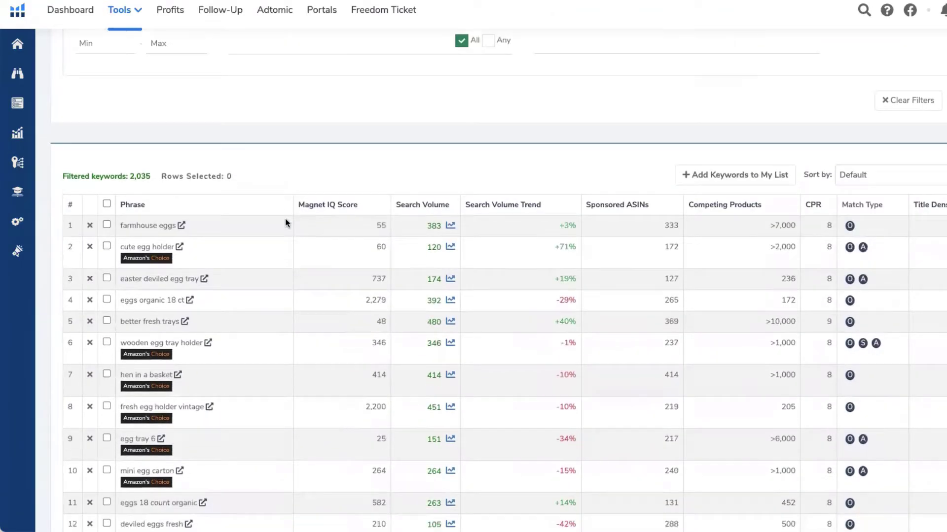
scroll(285, 218, down, 2)
scroll(284, 218, up, 1)
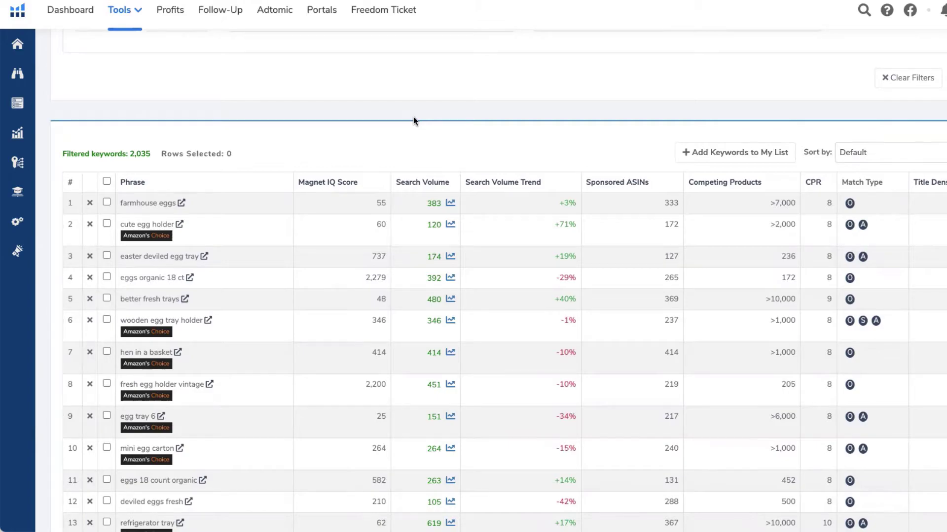
scroll(413, 117, down, 1)
scroll(413, 120, up, 8)
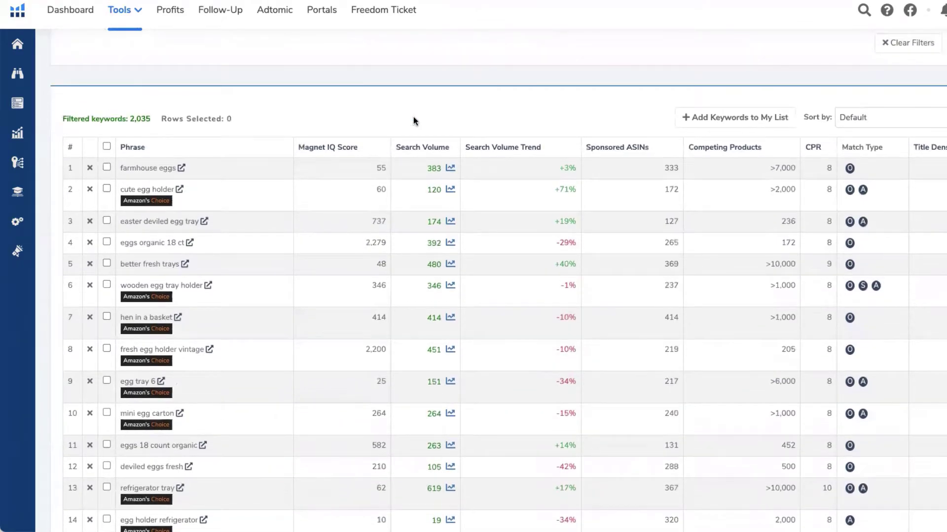
Step: Remove the keyword "egg tray 6" from the filtered keyword results
scroll(413, 117, down, 10)
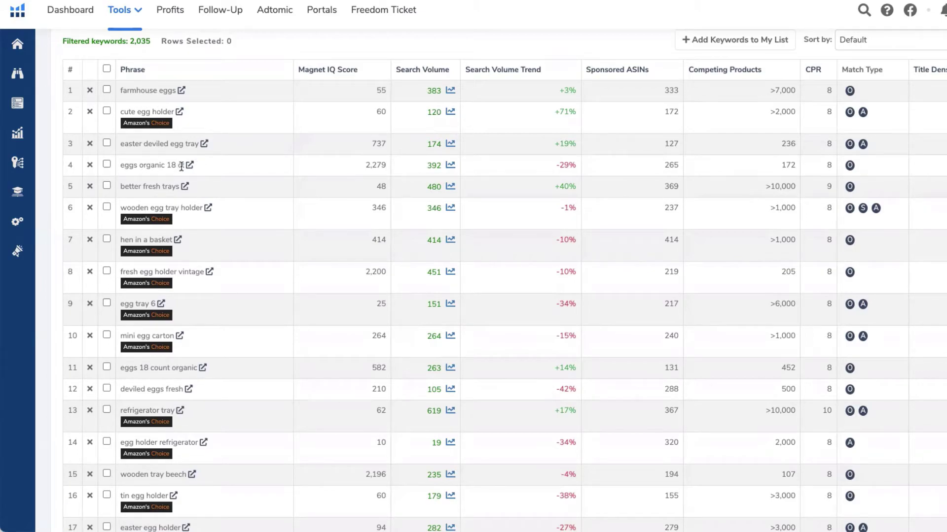
click(90, 305)
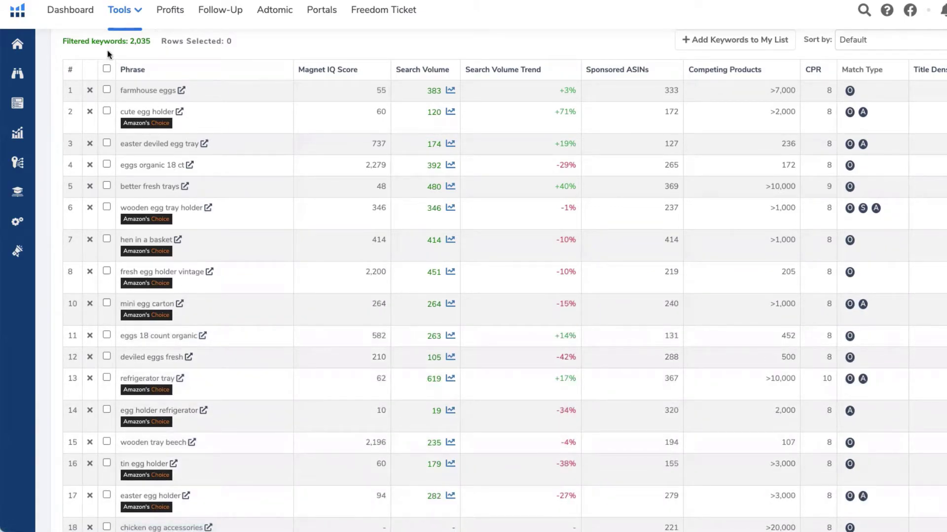
scroll(140, 40, up, 3)
scroll(158, 155, up, 6)
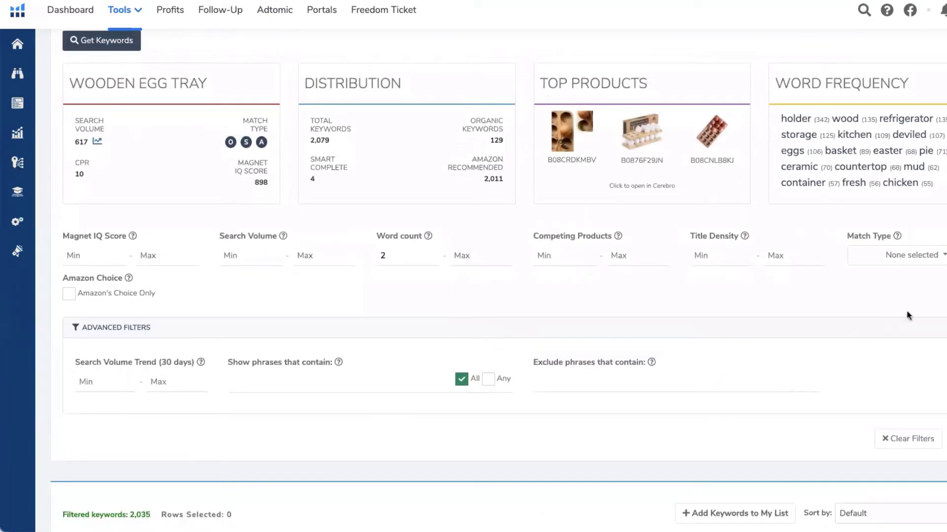
Step: Review the Magnet IQ scores and search volumes of the remaining keywords
scroll(144, 298, down, 4)
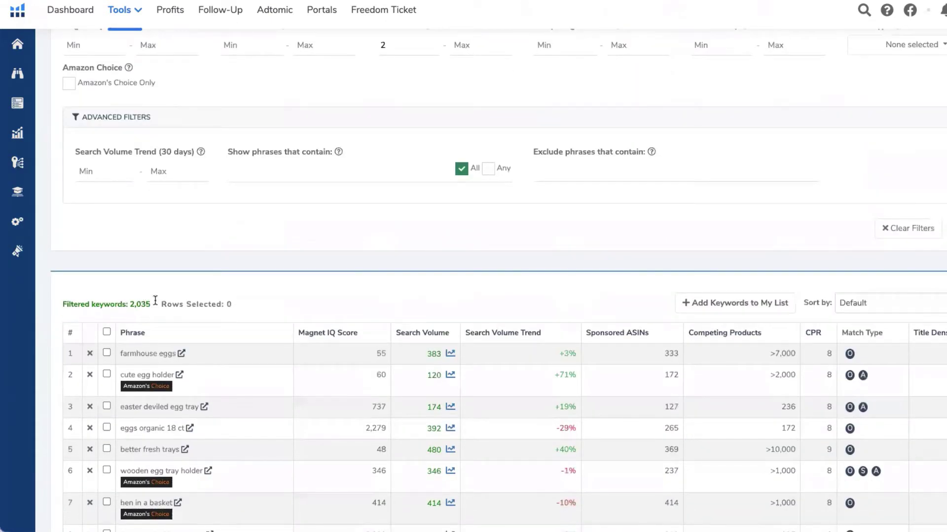
scroll(144, 314, down, 5)
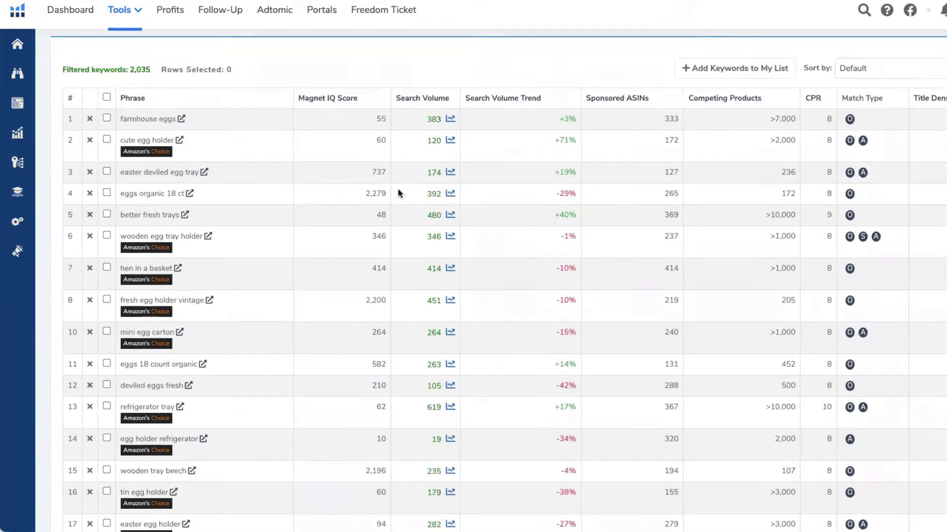
scroll(398, 192, down, 1)
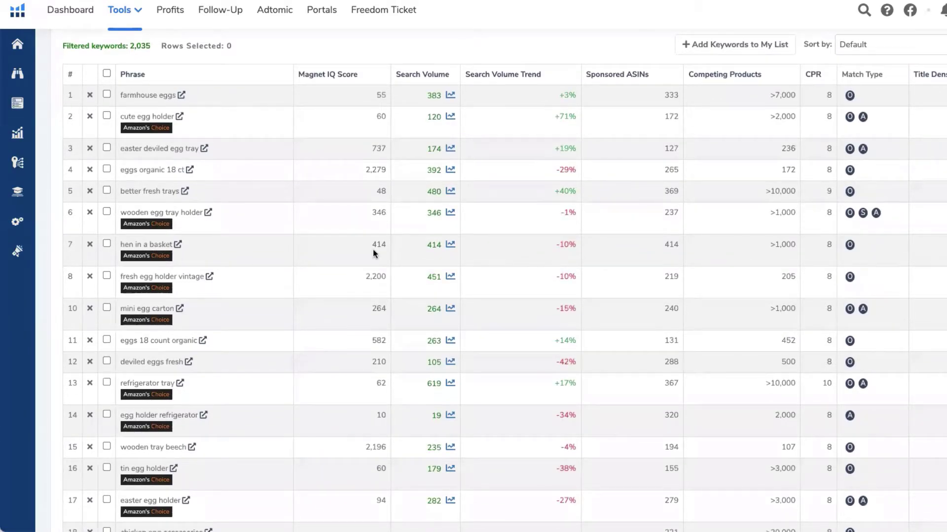
scroll(359, 285, down, 1)
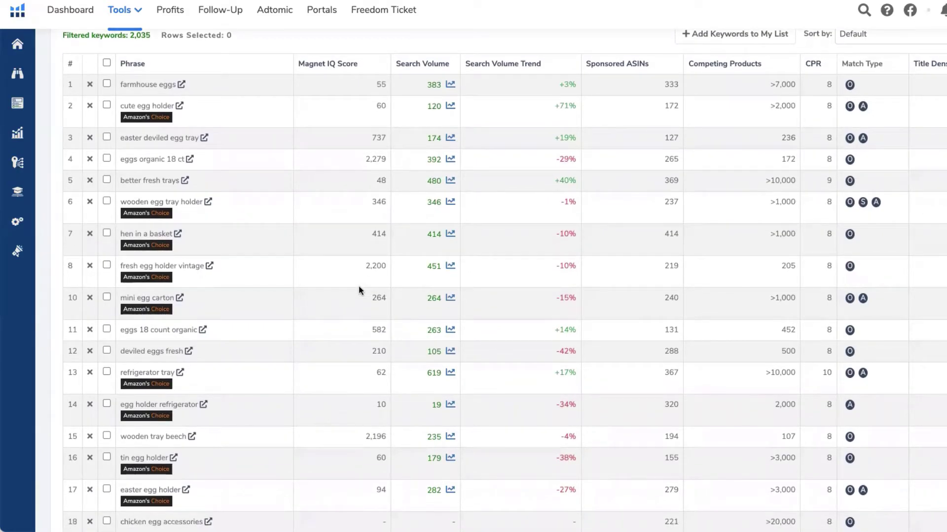
scroll(359, 286, down, 1)
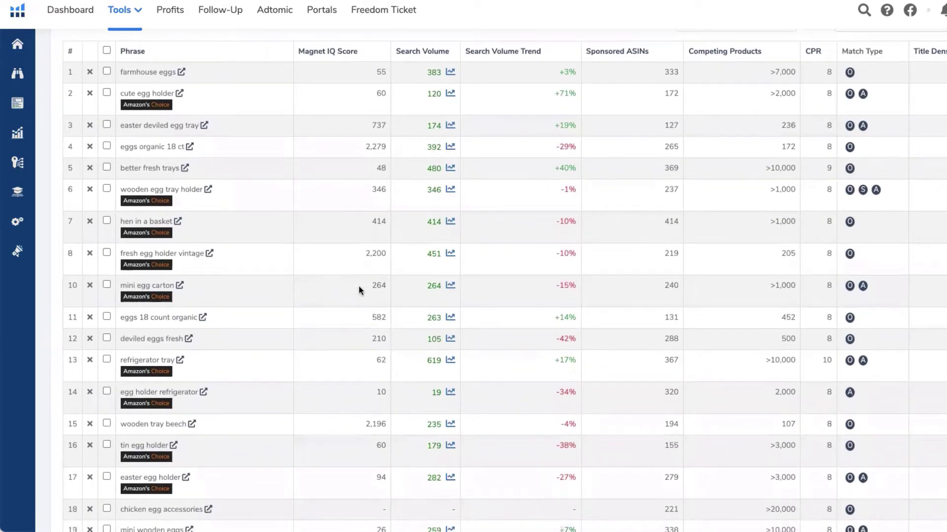
scroll(359, 286, up, 5)
scroll(408, 119, up, 10)
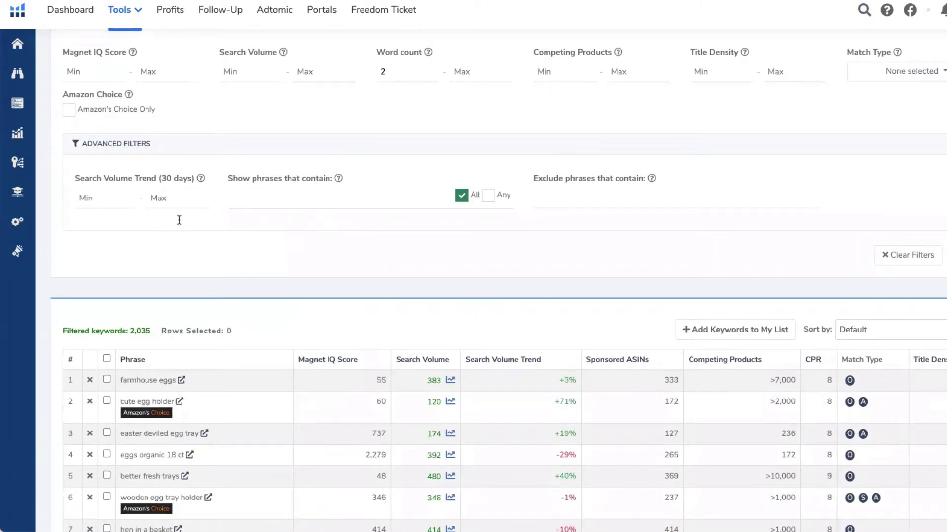
Step: Check the available sort options for the filtered keywords and sort the table by search volume from high to low
scroll(320, 235, down, 5)
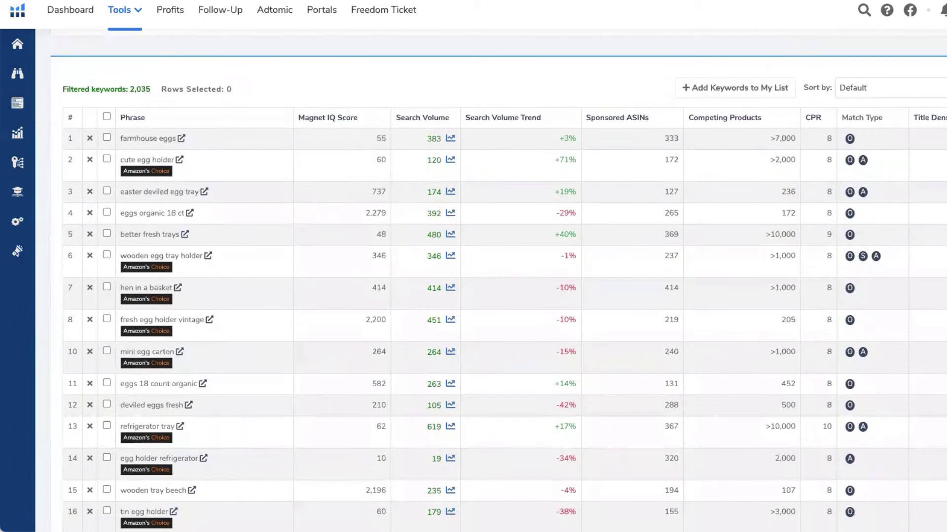
click(905, 86)
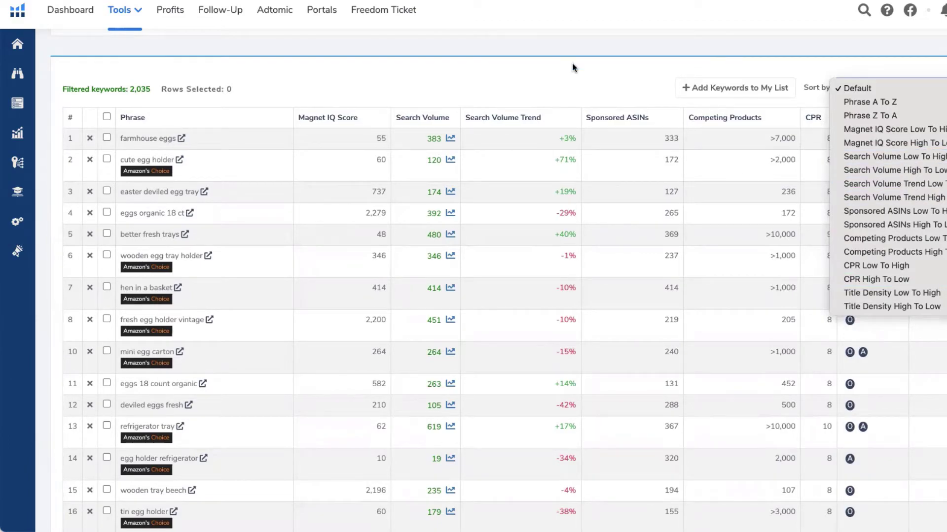
click(826, 56)
click(436, 118)
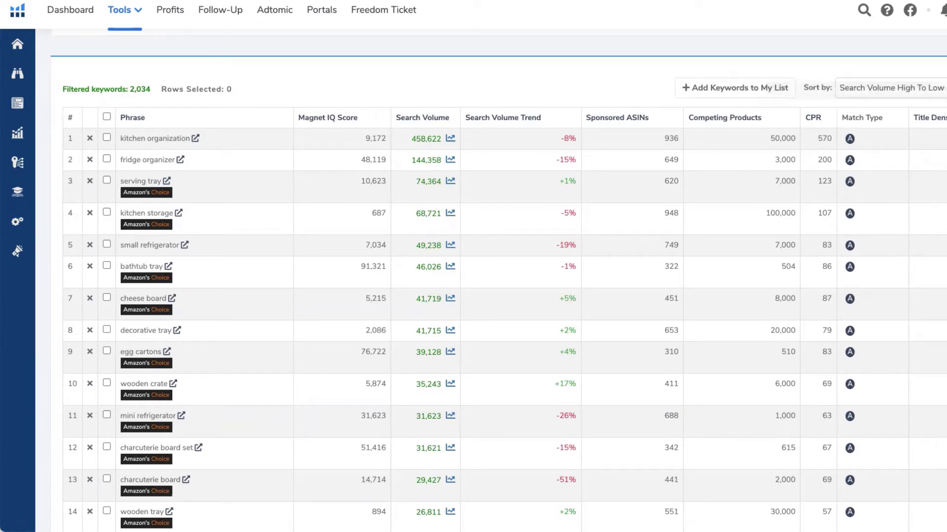
Step: Reverse the keyword table's search volume sorting to low to high and look through the listed phrases
mouse_move(427, 129)
click(420, 123)
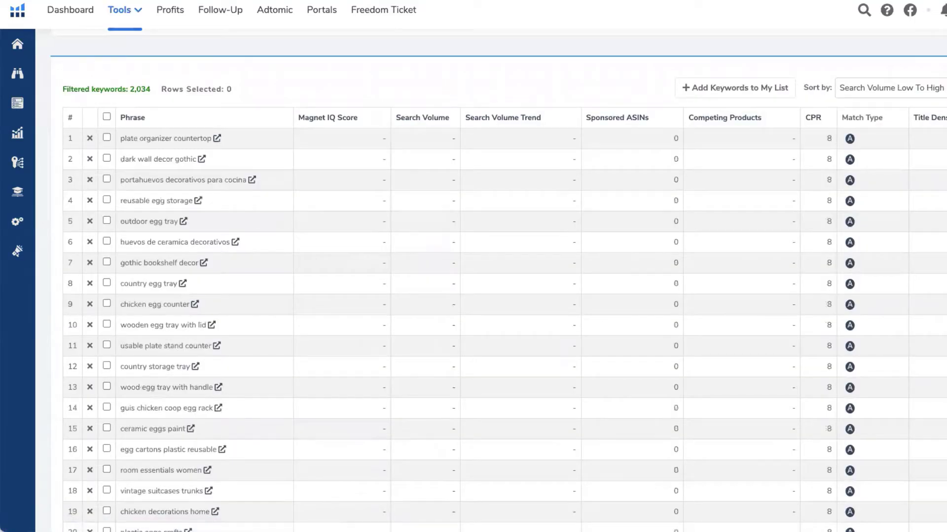
scroll(425, 328, down, 8)
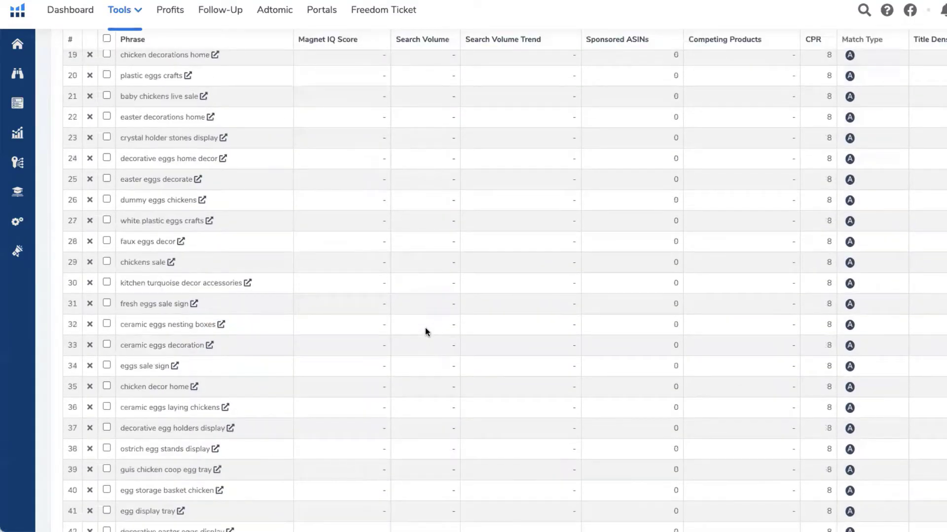
Step: Sort the filtered keywords by title density from low to high
scroll(425, 327, up, 5)
scroll(425, 327, up, 6)
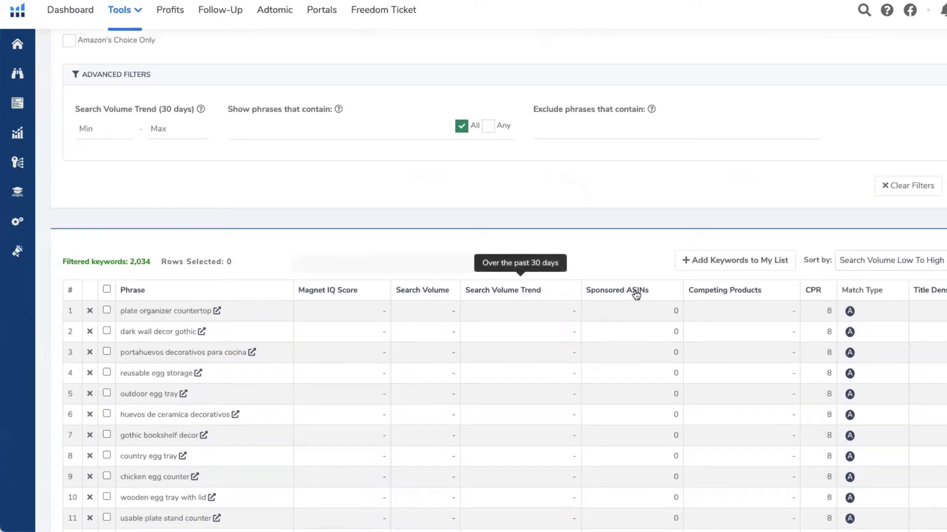
click(885, 261)
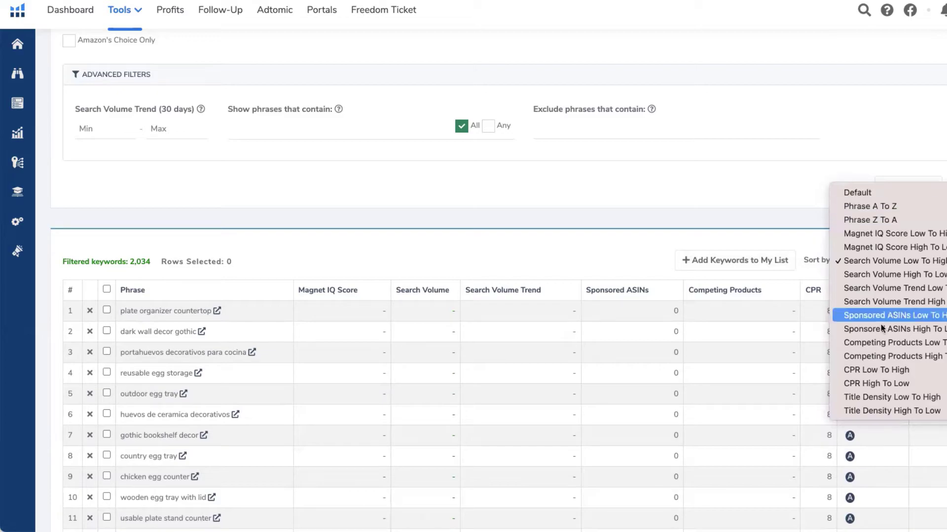
click(882, 397)
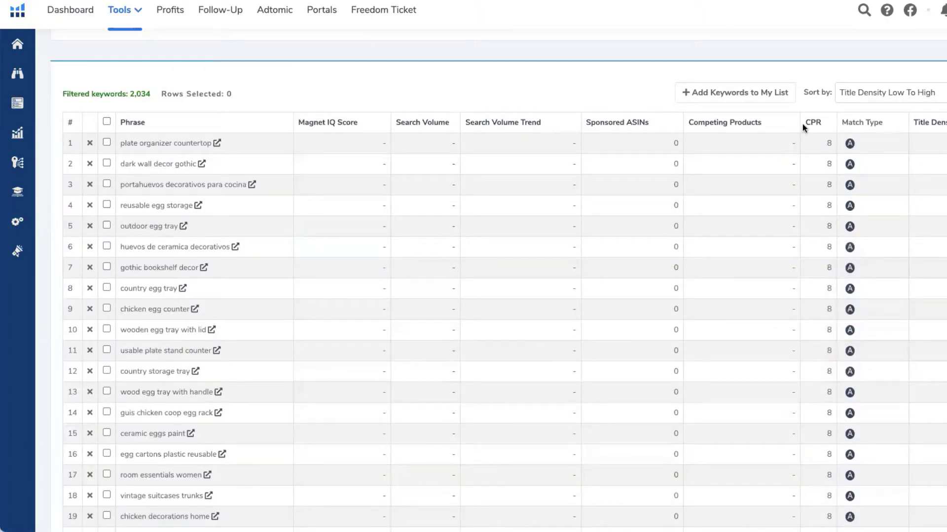
scroll(359, 286, down, 1)
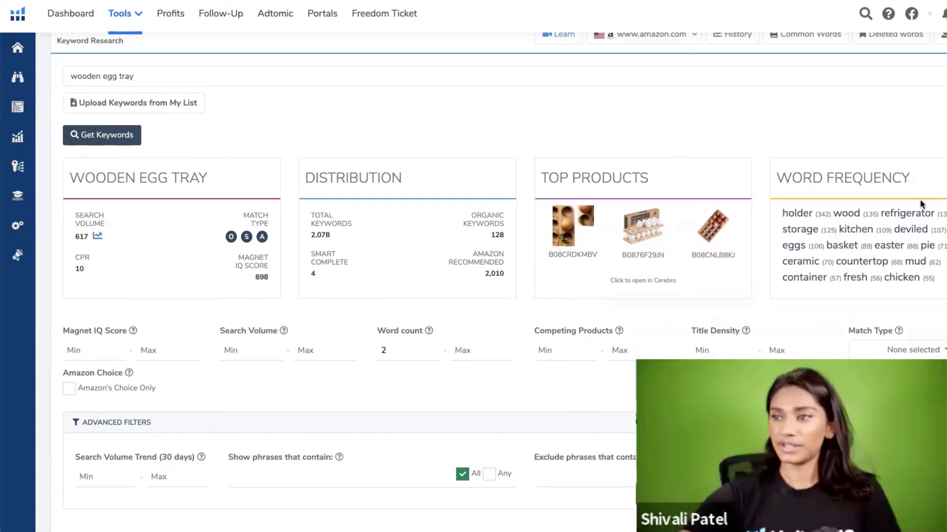
Step: Look over the filters and keyword table, and inspect the export options available for the keyword results
scroll(924, 206, up, 1)
scroll(924, 205, down, 6)
scroll(78, 319, down, 1)
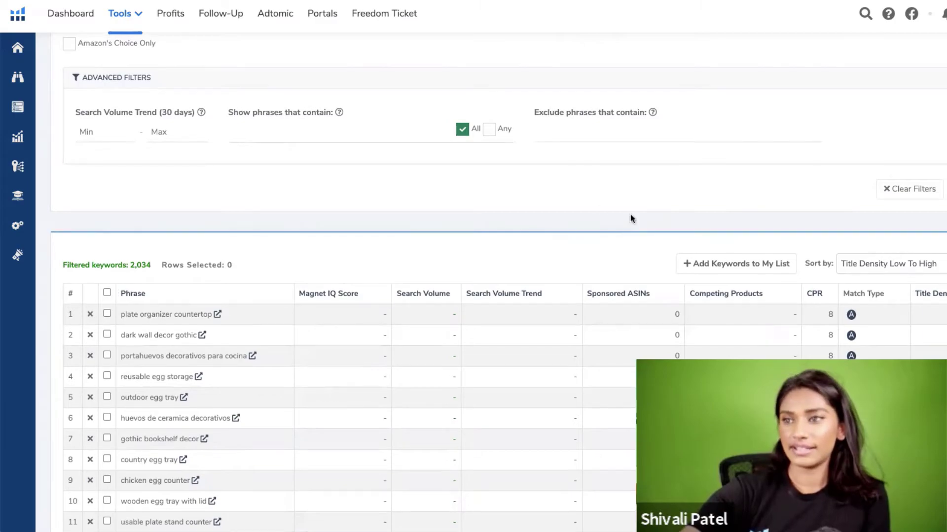
scroll(630, 214, up, 8)
click(942, 64)
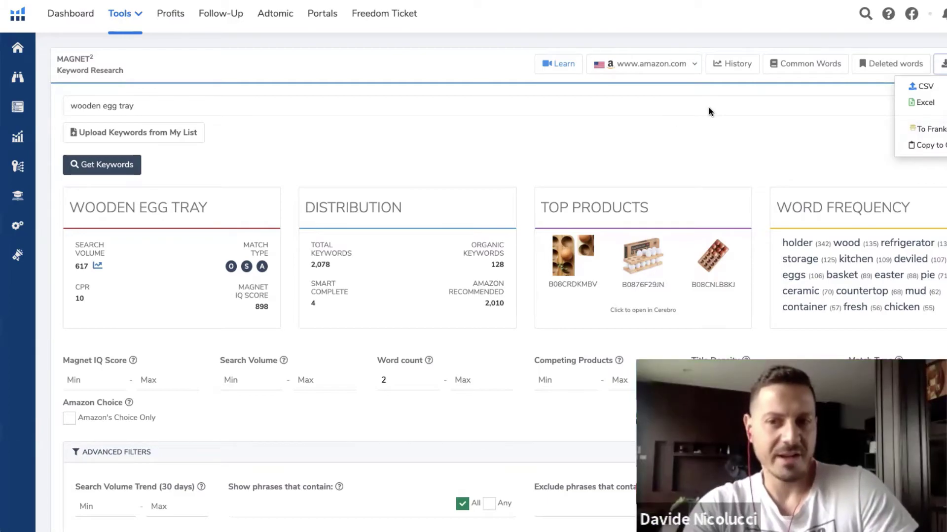
click(815, 140)
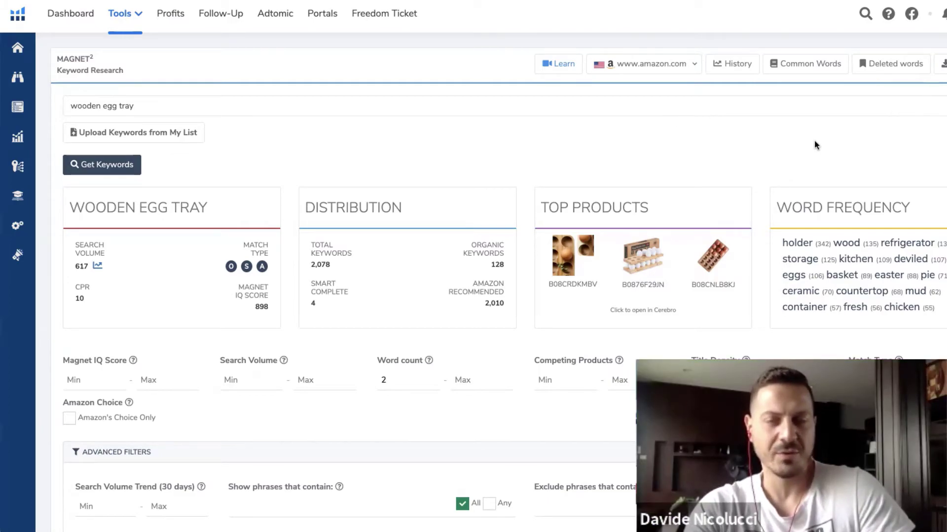